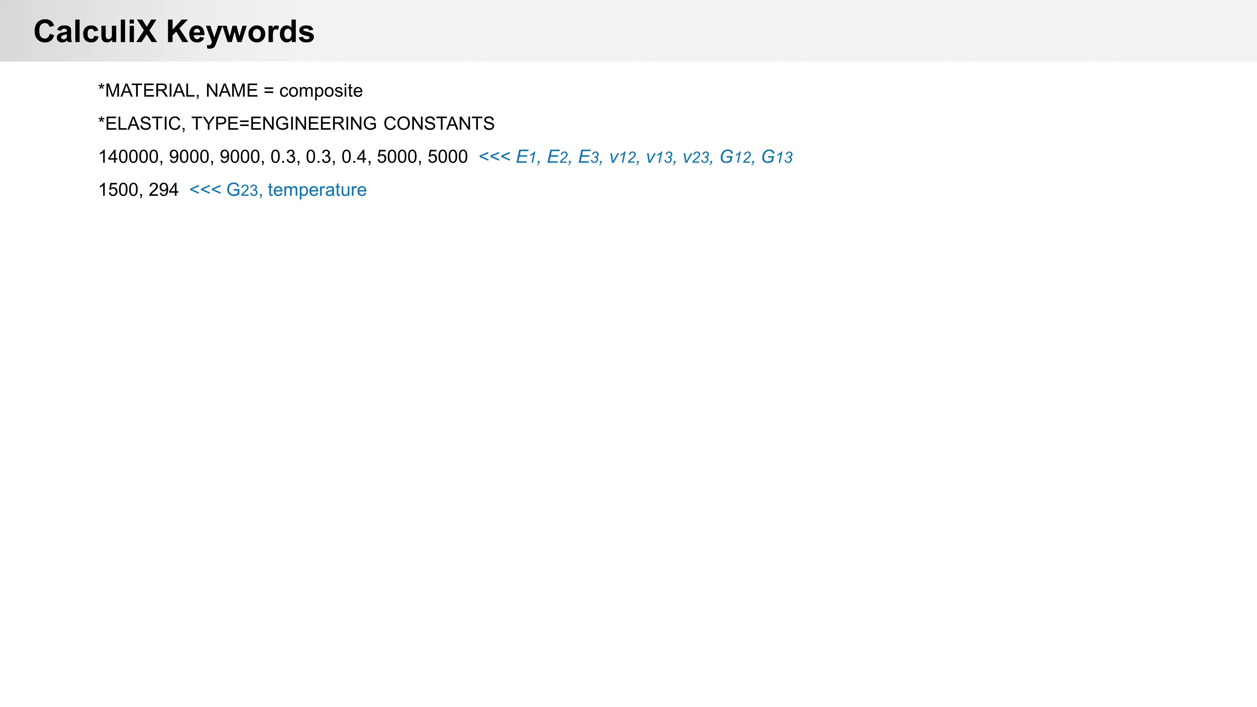
Reveal the *ORIENTATION keyword lines on the slide, then move over to PrePoMax.
key(Right)
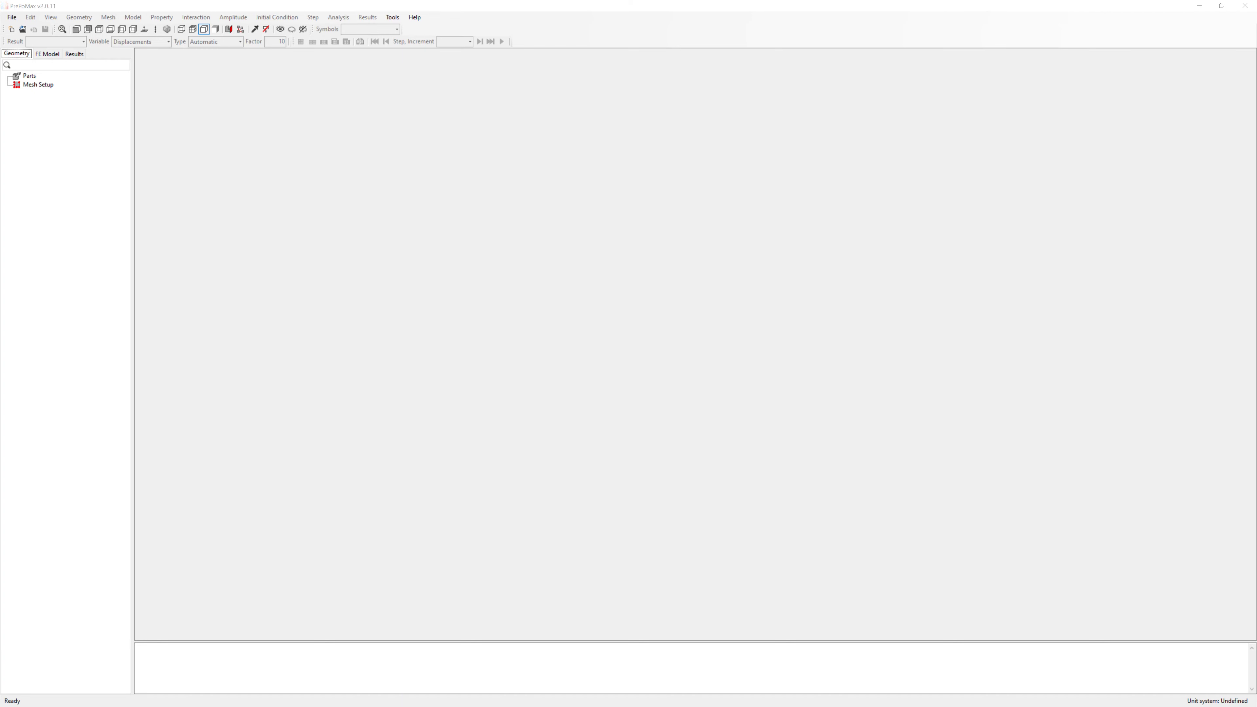
Start a new model using the mm, ton, s, °C unit system.
click(12, 29)
click(77, 141)
click(160, 315)
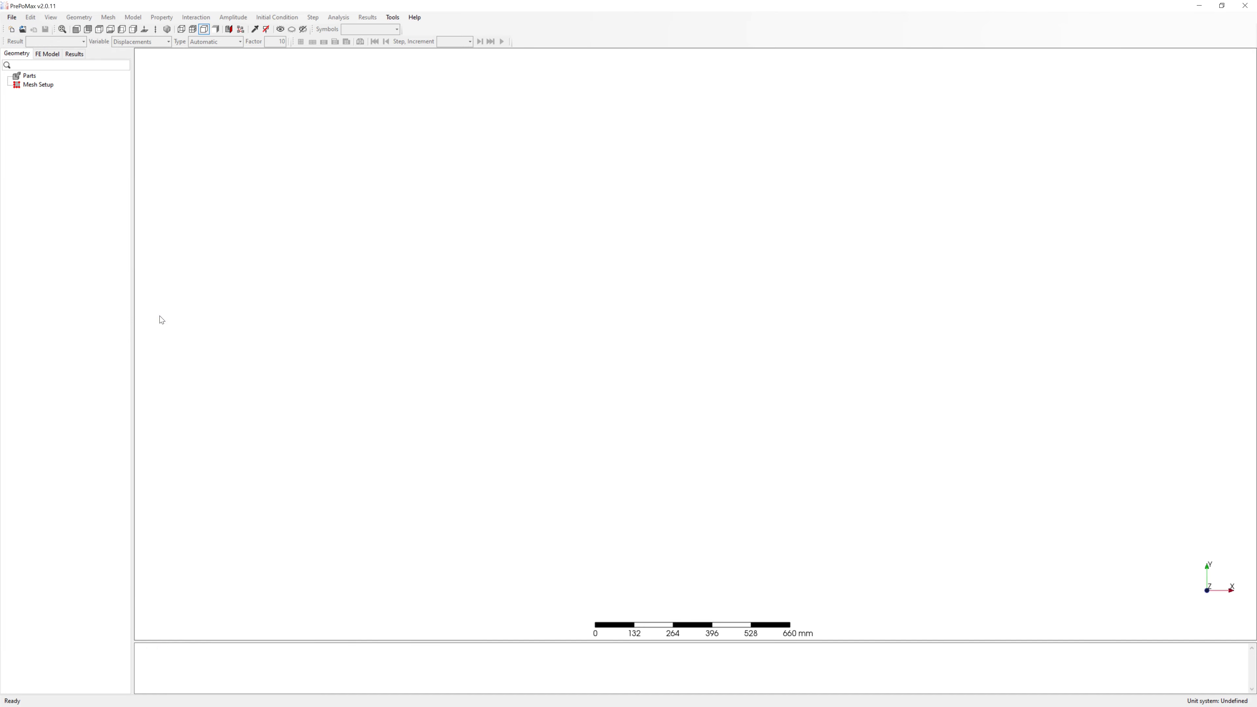
Import Surface_10x50mm.step from the TEMP folder as a shell part and view it in perspective.
click(12, 20)
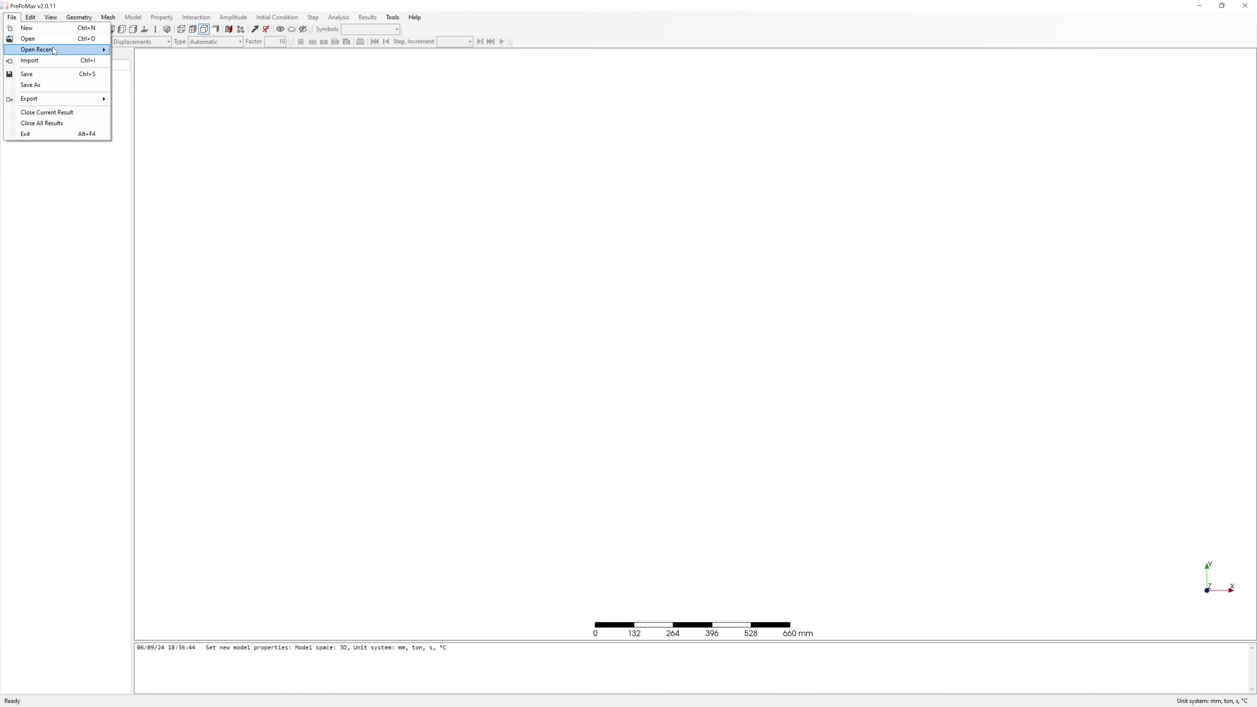
click(30, 60)
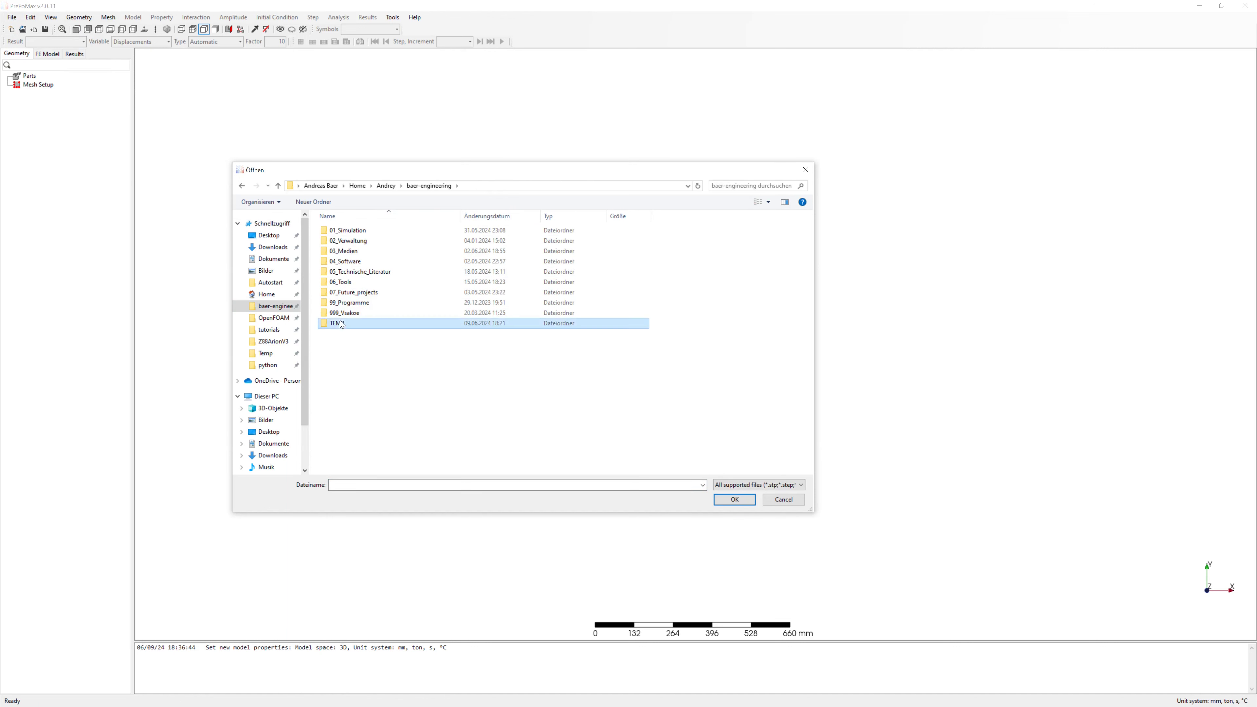
double_click(341, 323)
click(355, 251)
click(734, 500)
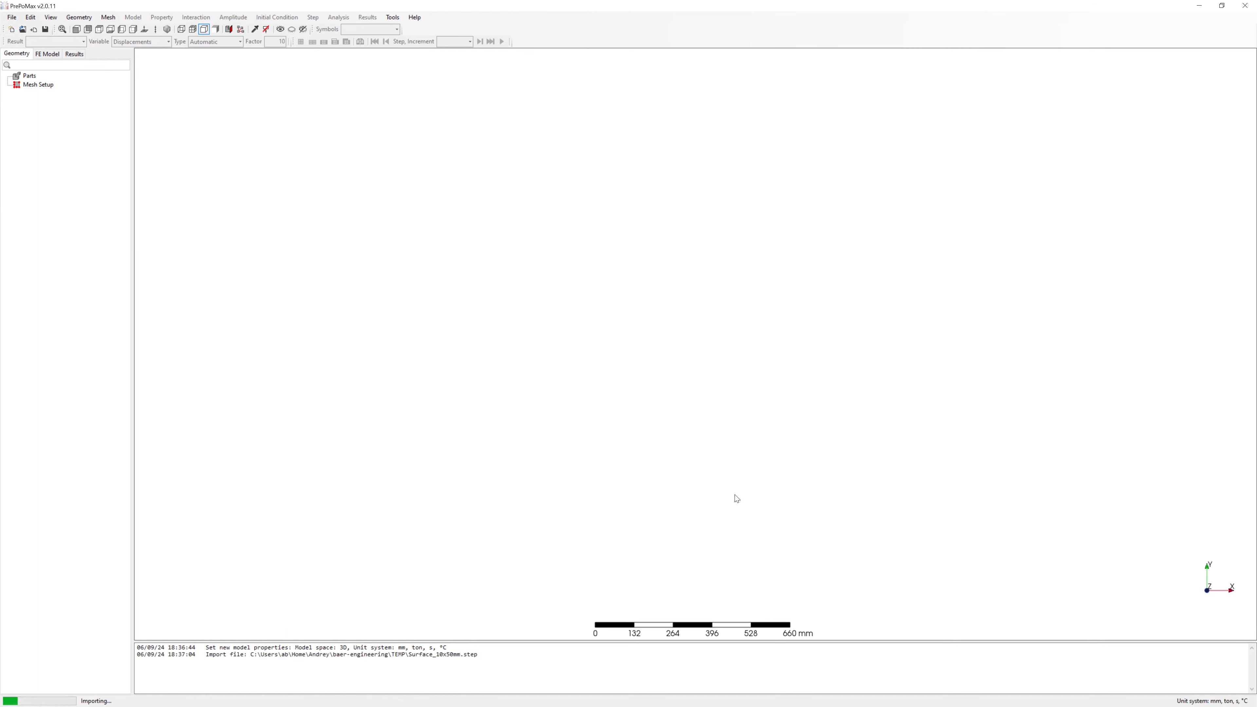
middle_drag(358, 284, 617, 307)
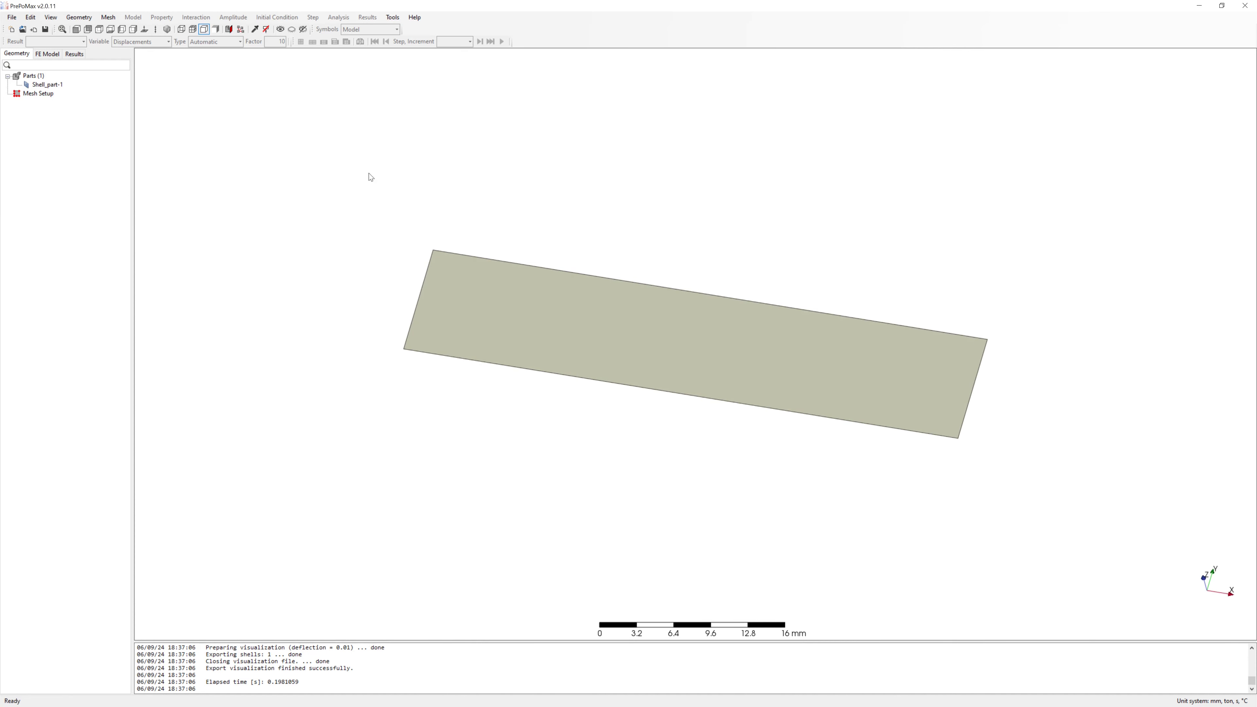
Create meshing parameters on the whole strip part with 2 mm maximum and minimum element size.
click(108, 18)
mouse_move(149, 28)
click(209, 29)
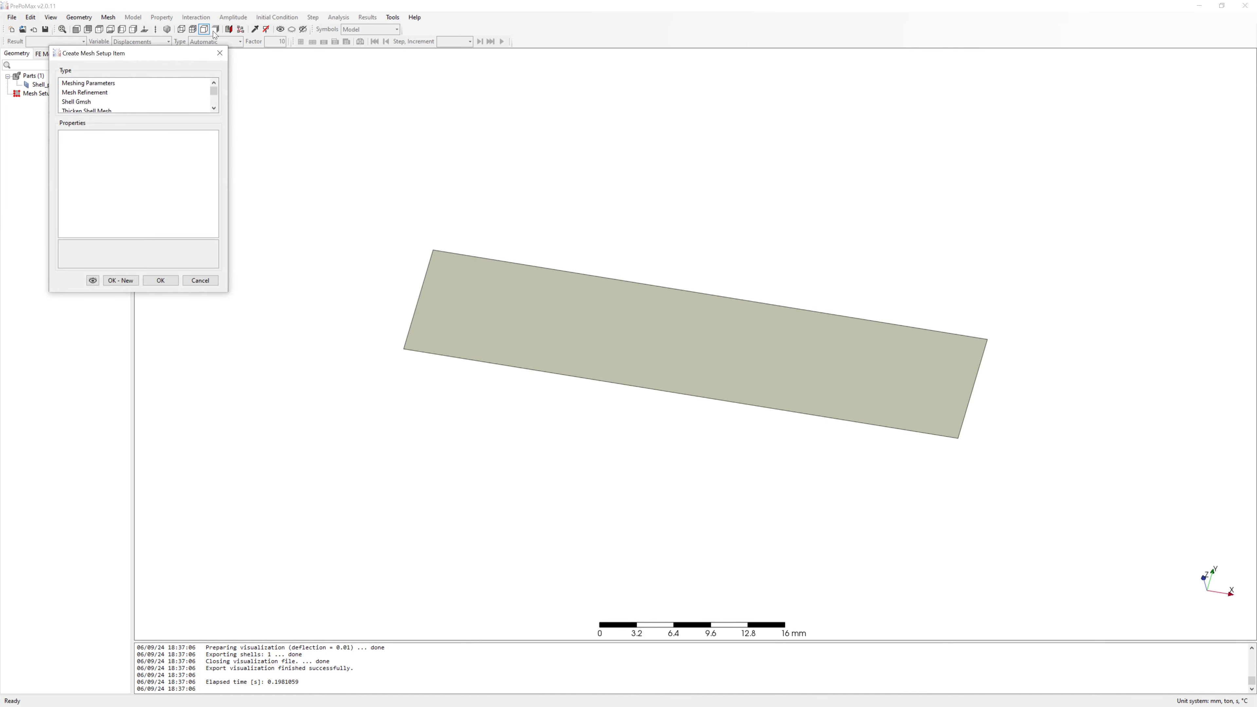
drag(118, 61, 230, 165)
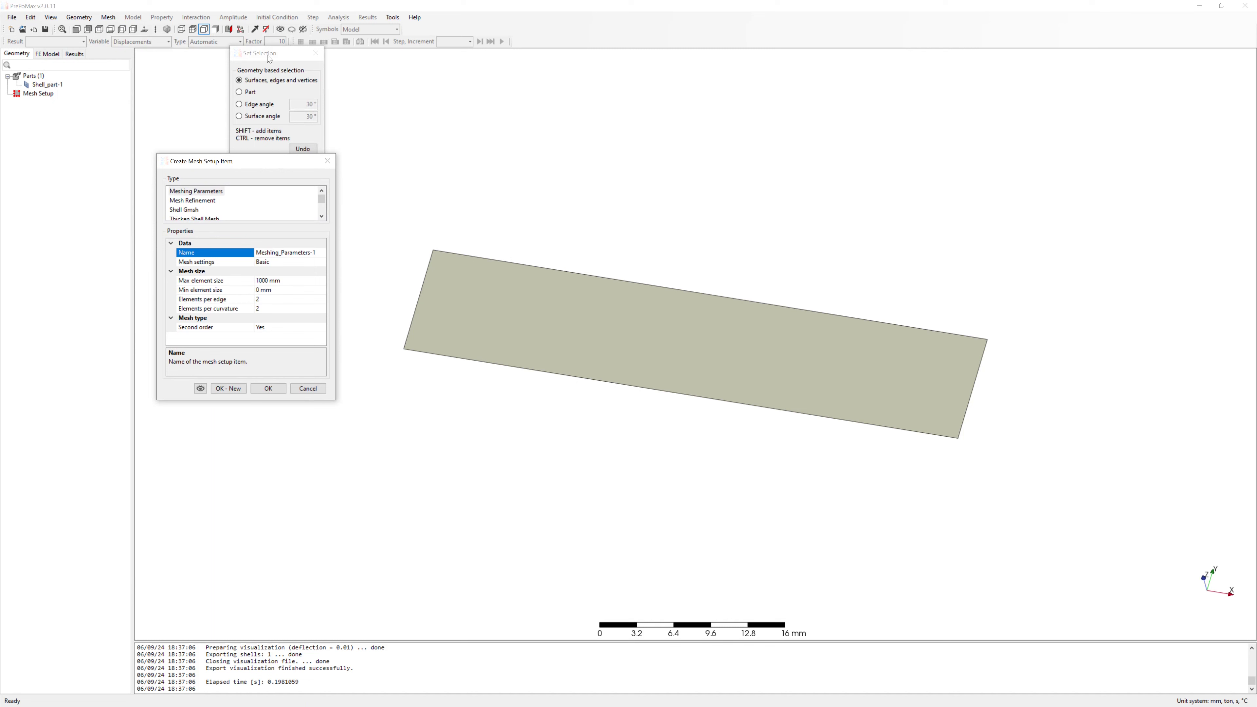
drag(268, 55, 405, 113)
click(377, 152)
click(576, 332)
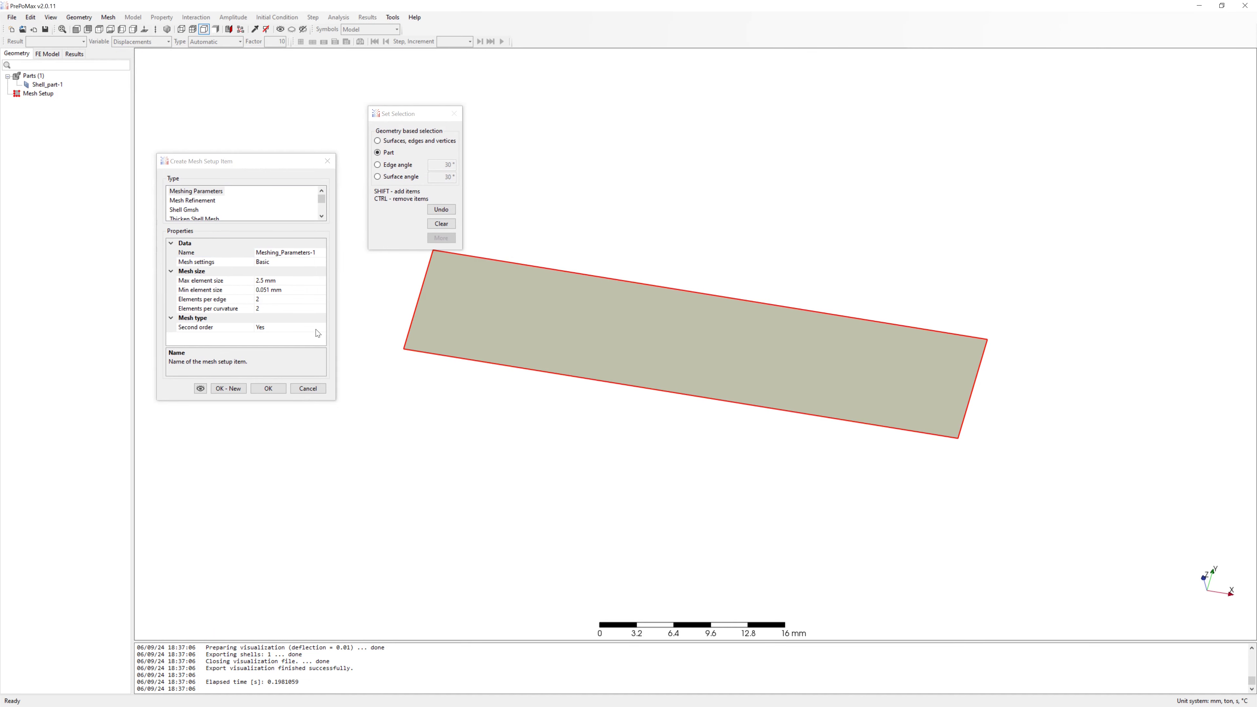
click(255, 281)
text(2)
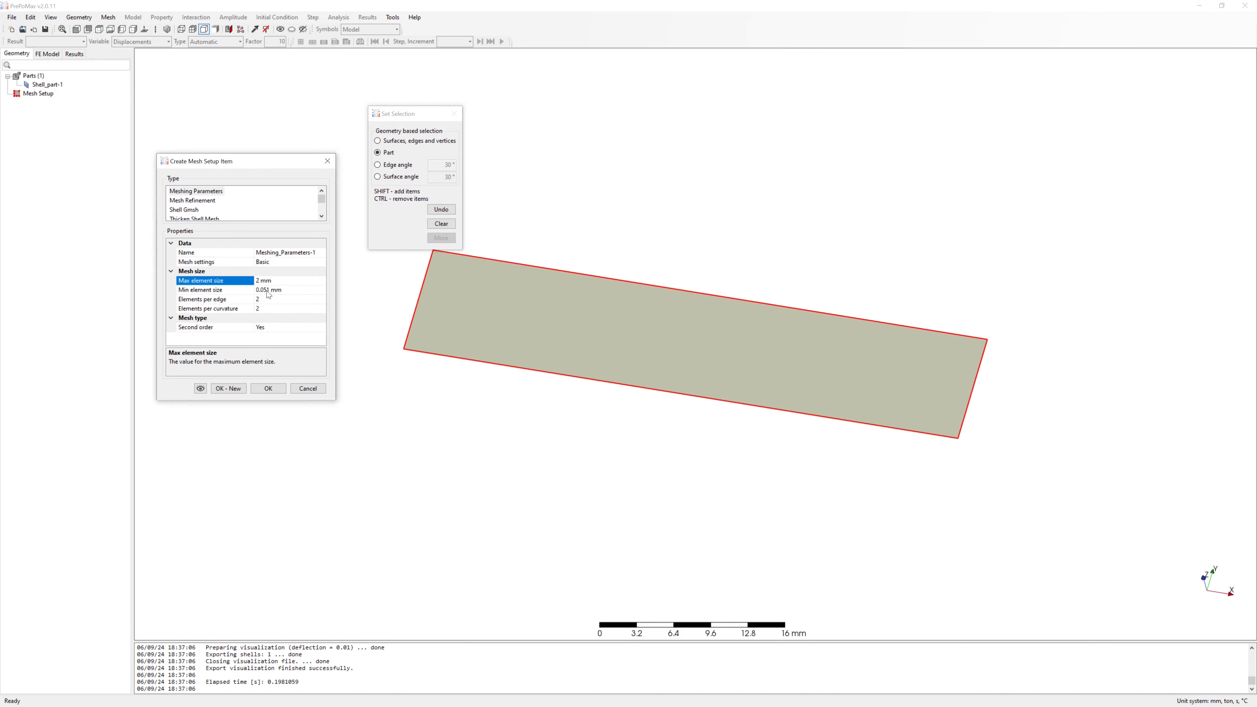
key(Tab)
text(2)
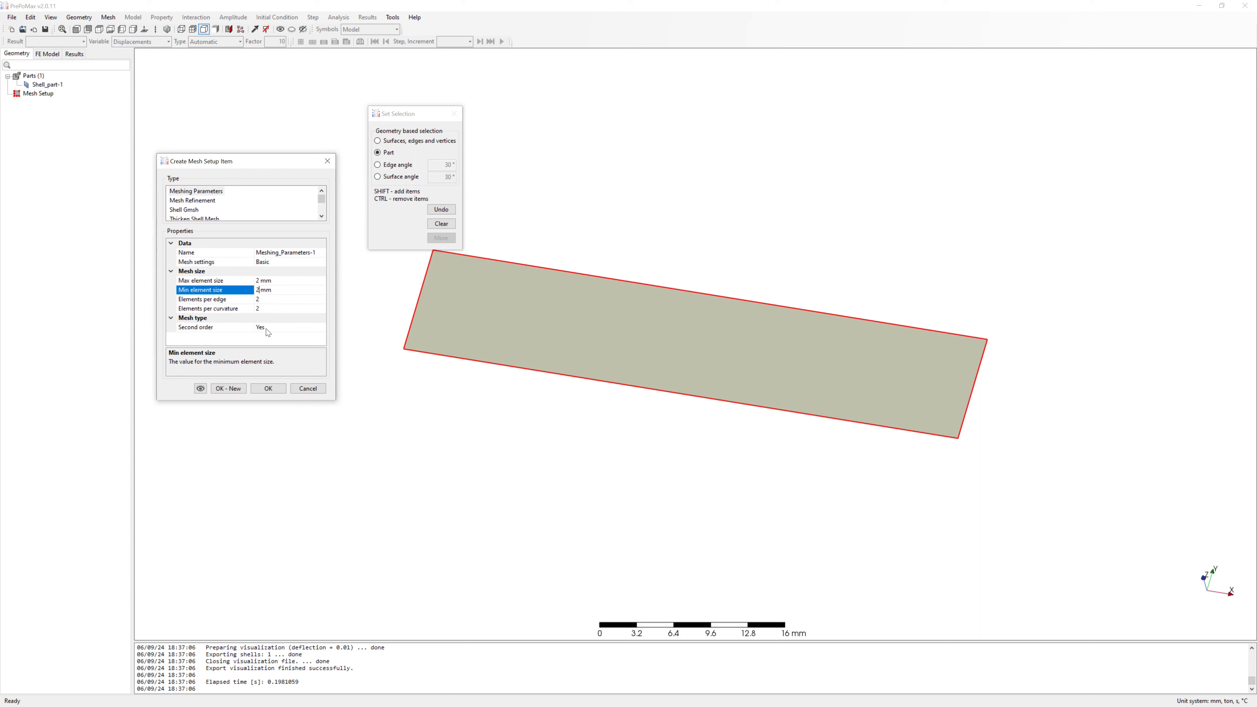
click(276, 389)
Add a Shell Gmsh setup with Frontal-Delaunay for quads and Blossom recombination, then generate the mesh.
click(108, 17)
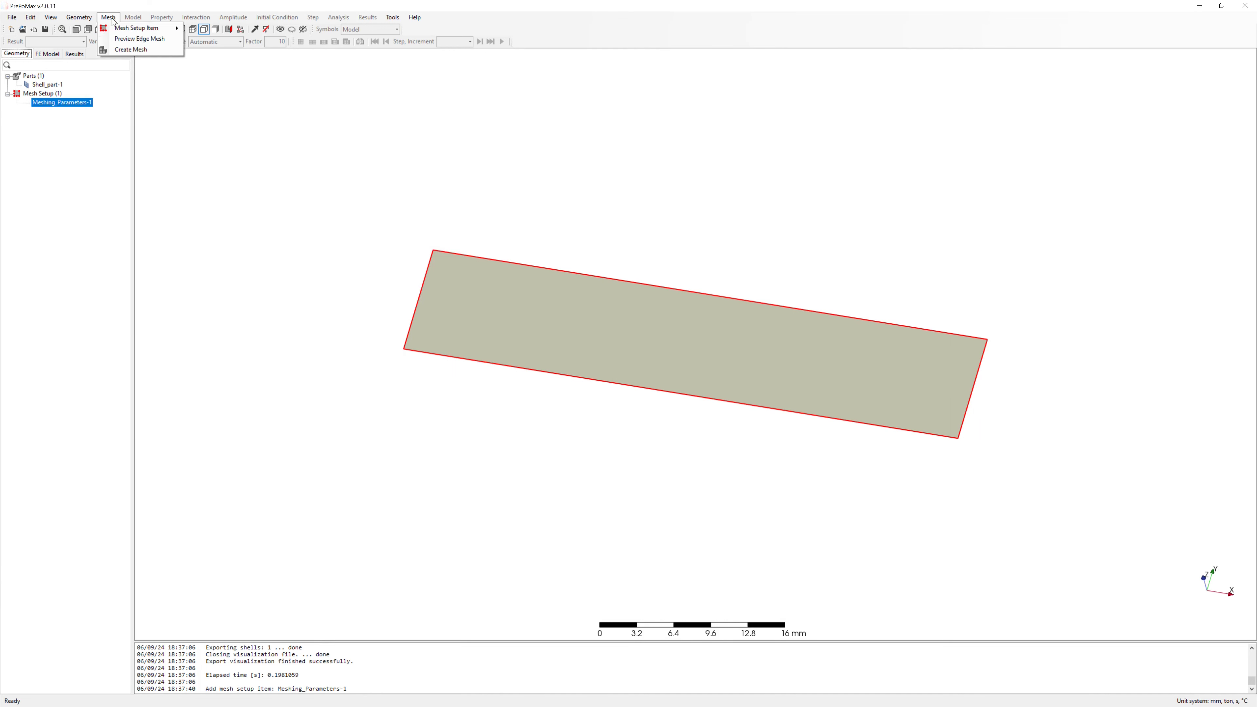
mouse_move(148, 26)
click(211, 31)
click(195, 210)
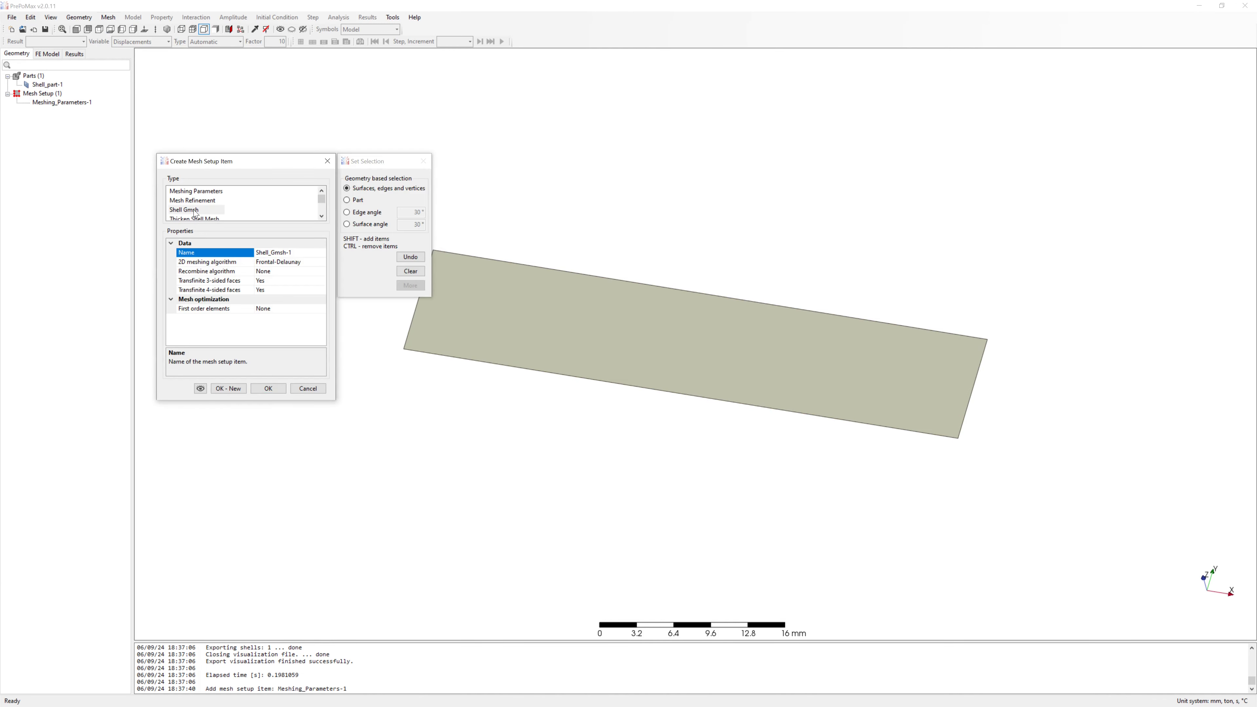
click(523, 314)
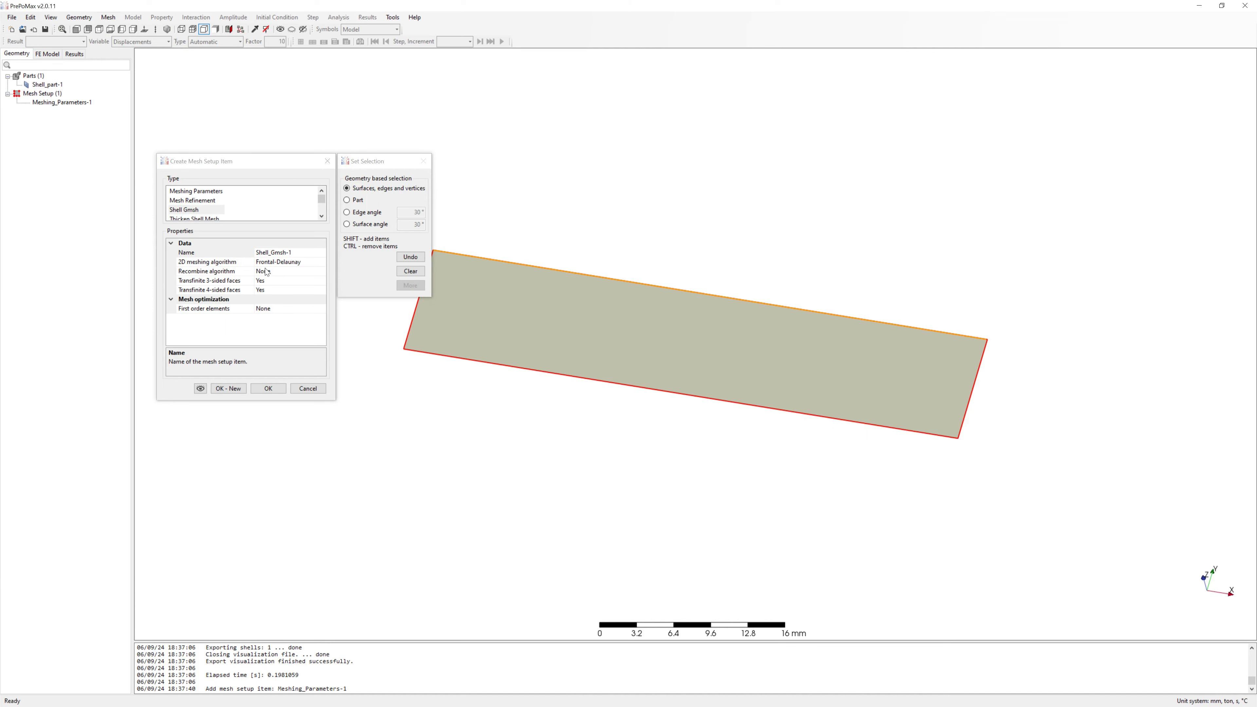
click(320, 264)
click(320, 262)
click(292, 333)
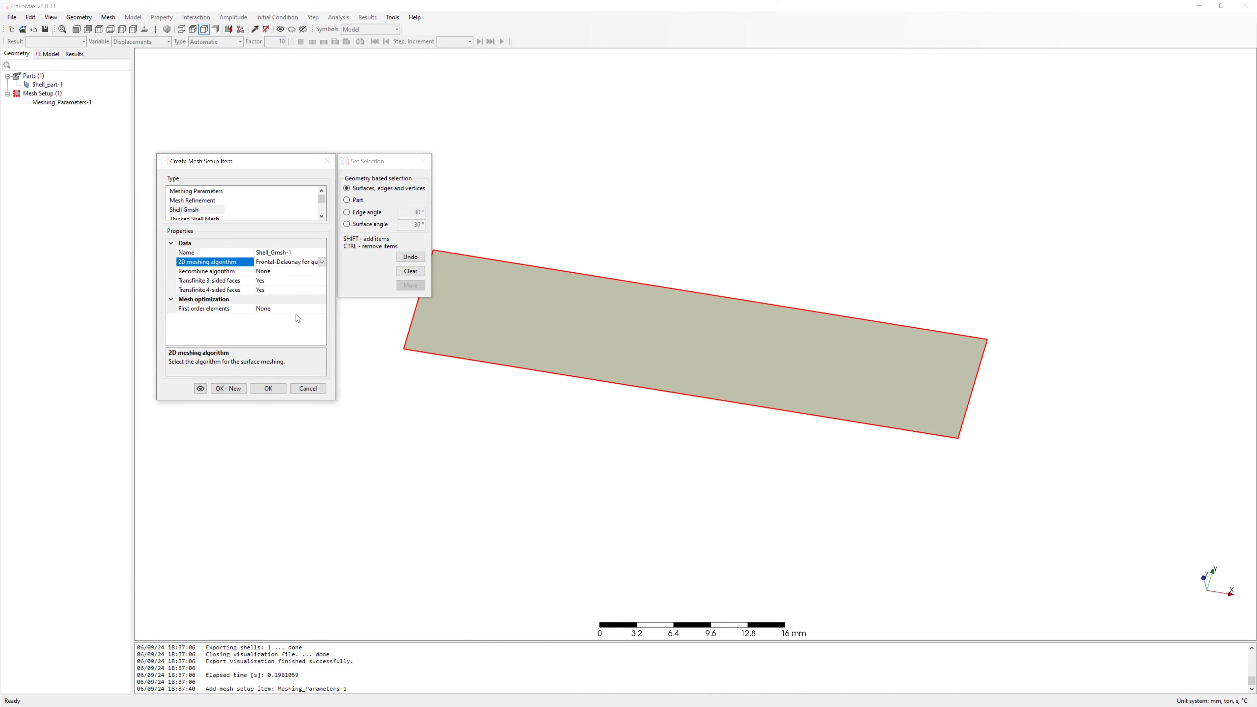
click(322, 272)
click(267, 299)
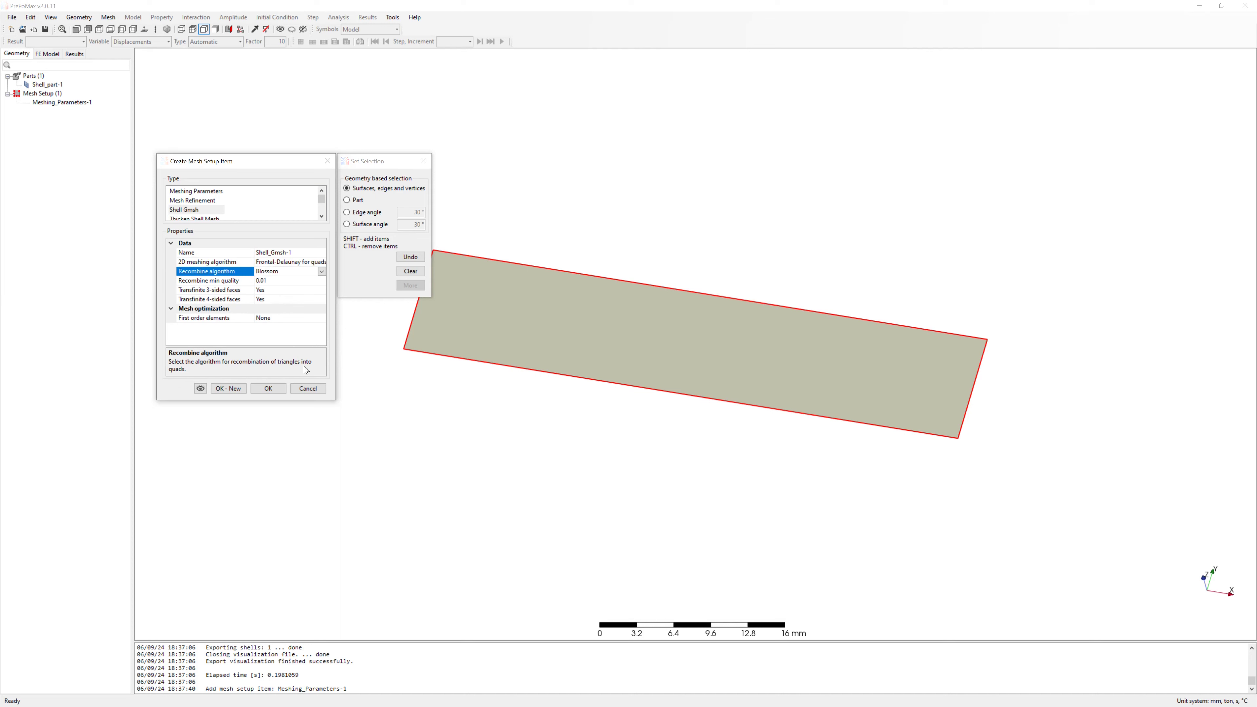
click(267, 388)
click(108, 17)
click(119, 52)
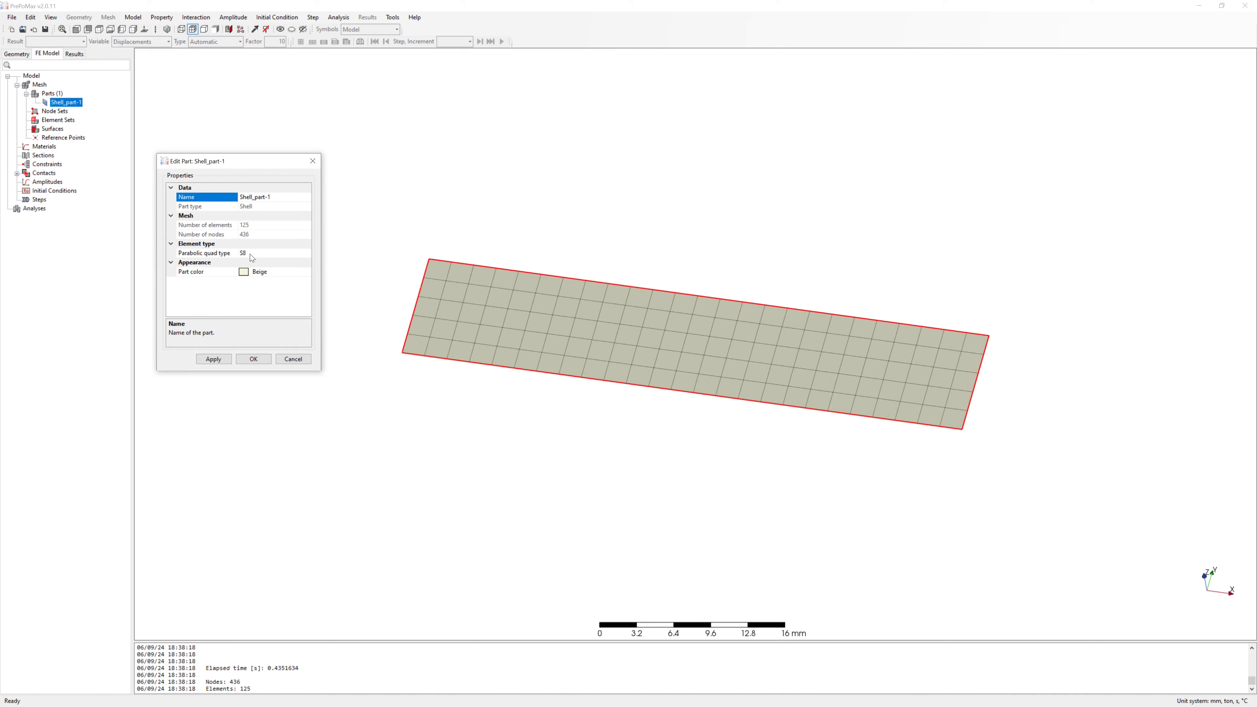
Set the part's parabolic quad element type to S8R.
click(252, 254)
click(306, 253)
click(248, 266)
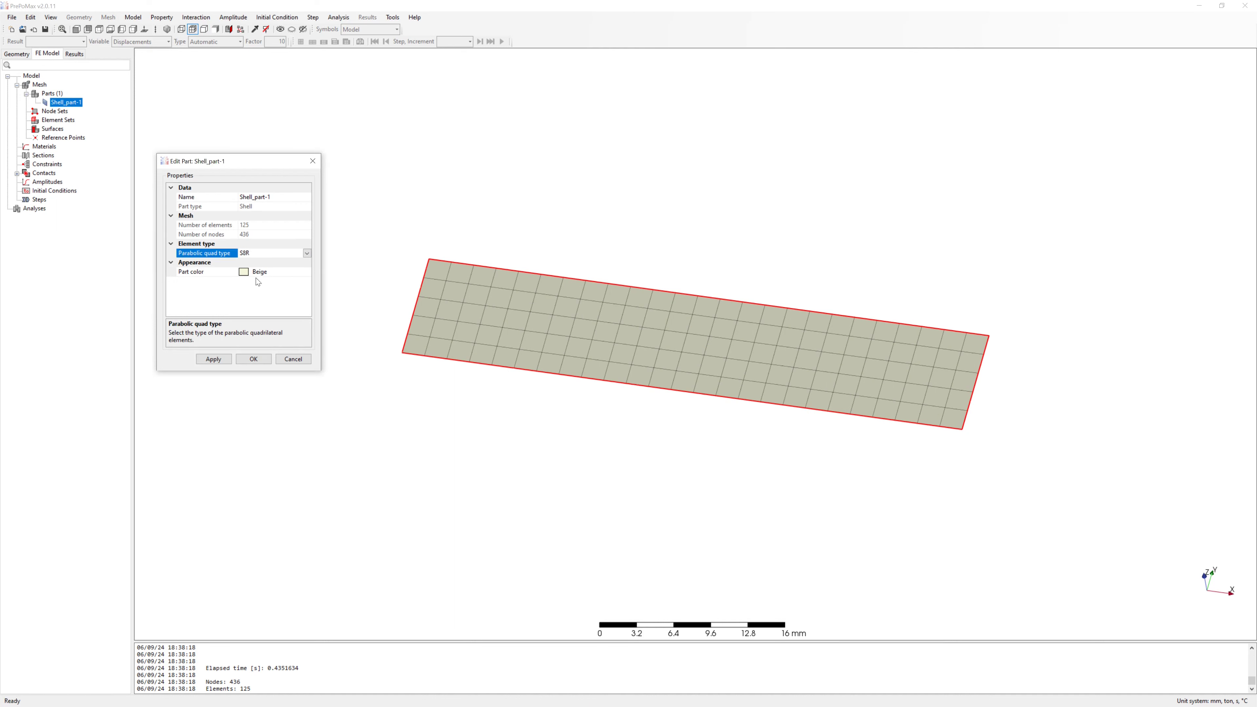
click(253, 360)
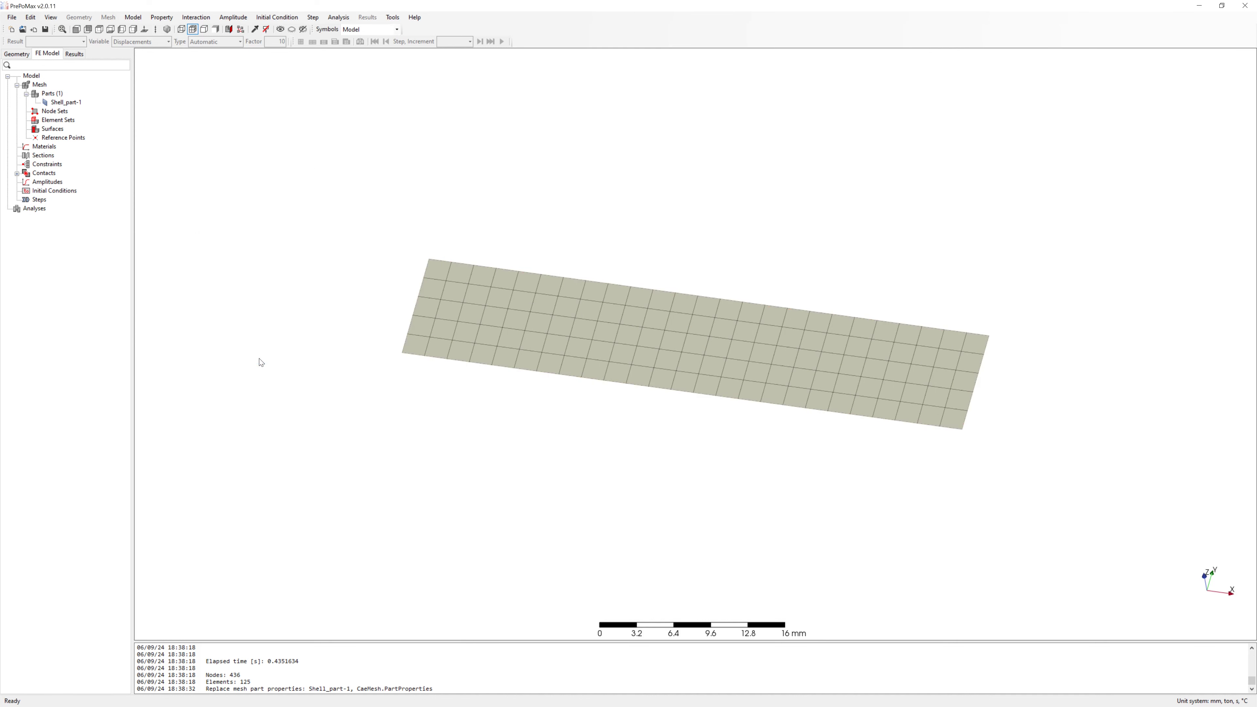
Create Element_Set-1 containing all of the strip's elements, selected by part.
right_click(77, 124)
click(107, 124)
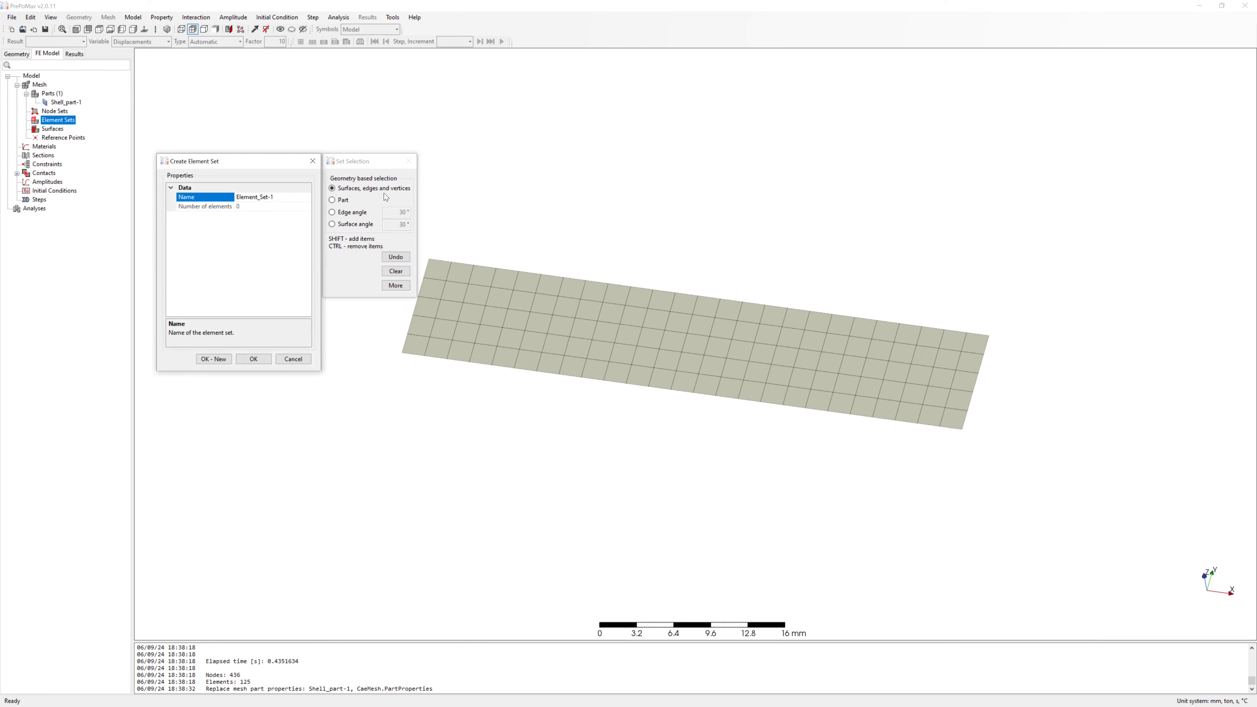
click(343, 200)
click(501, 294)
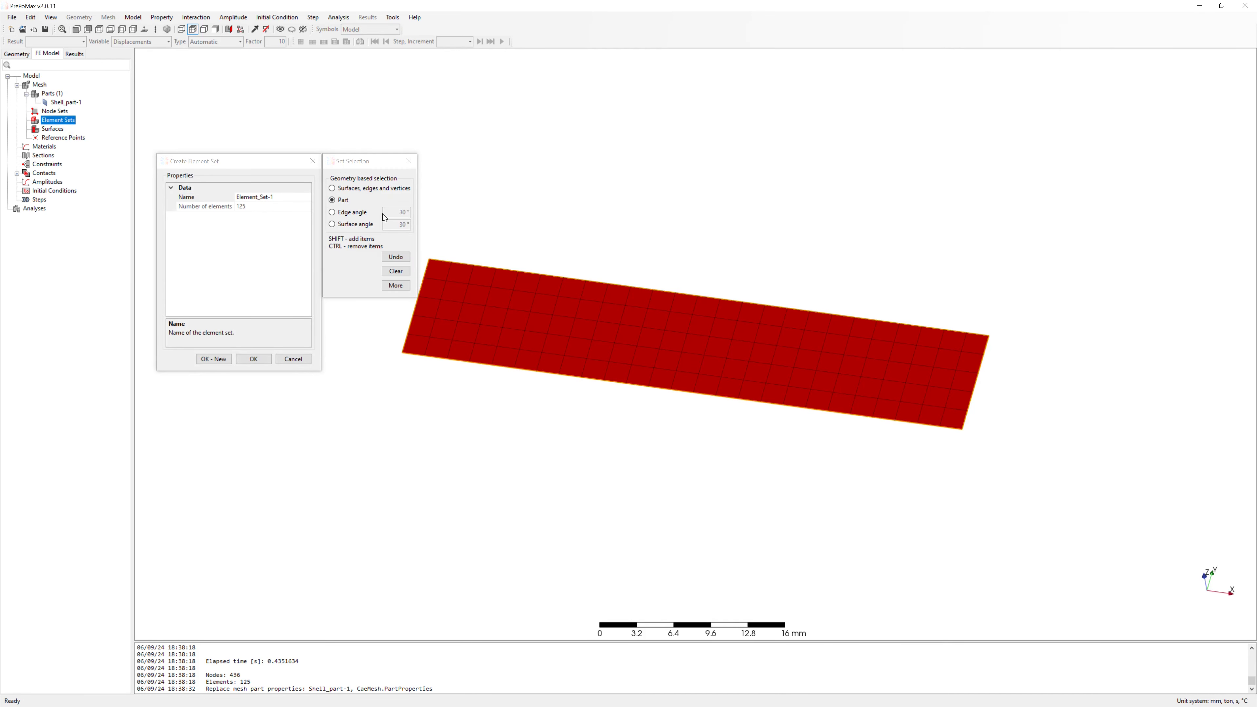
click(255, 359)
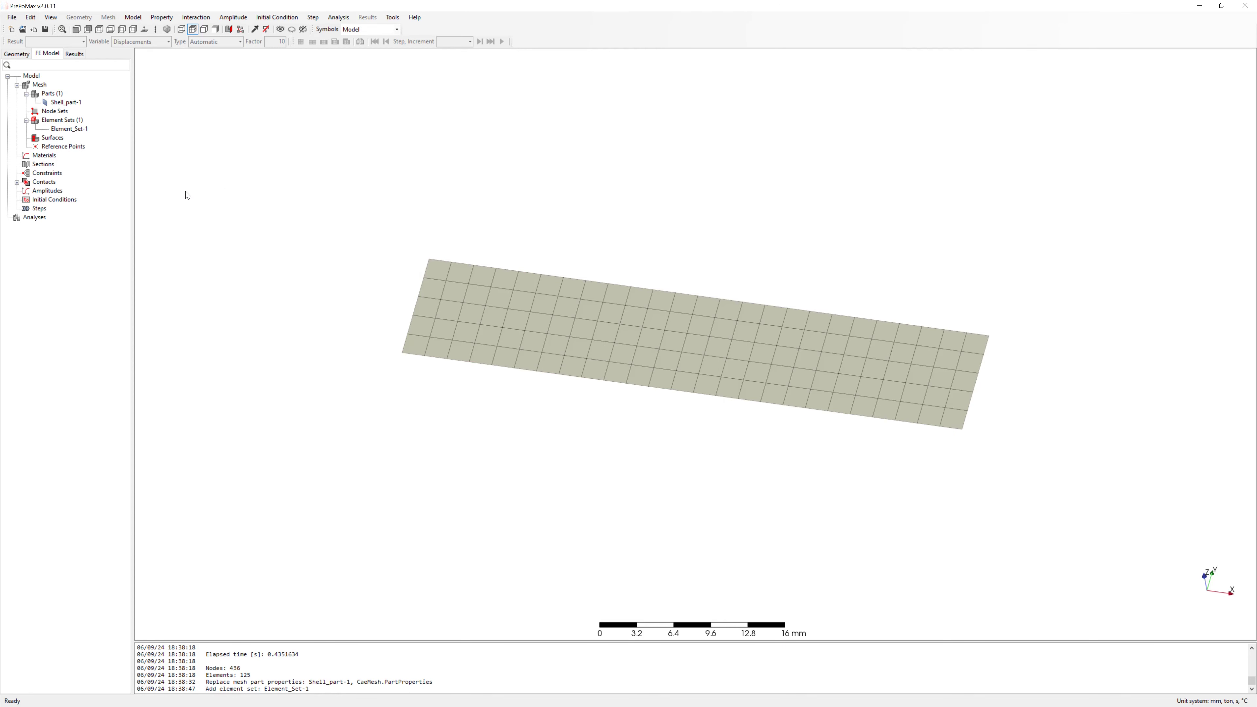
Add a user keyword under Materials with the composite material, OR1–OR3 orientations and shell section.
click(137, 21)
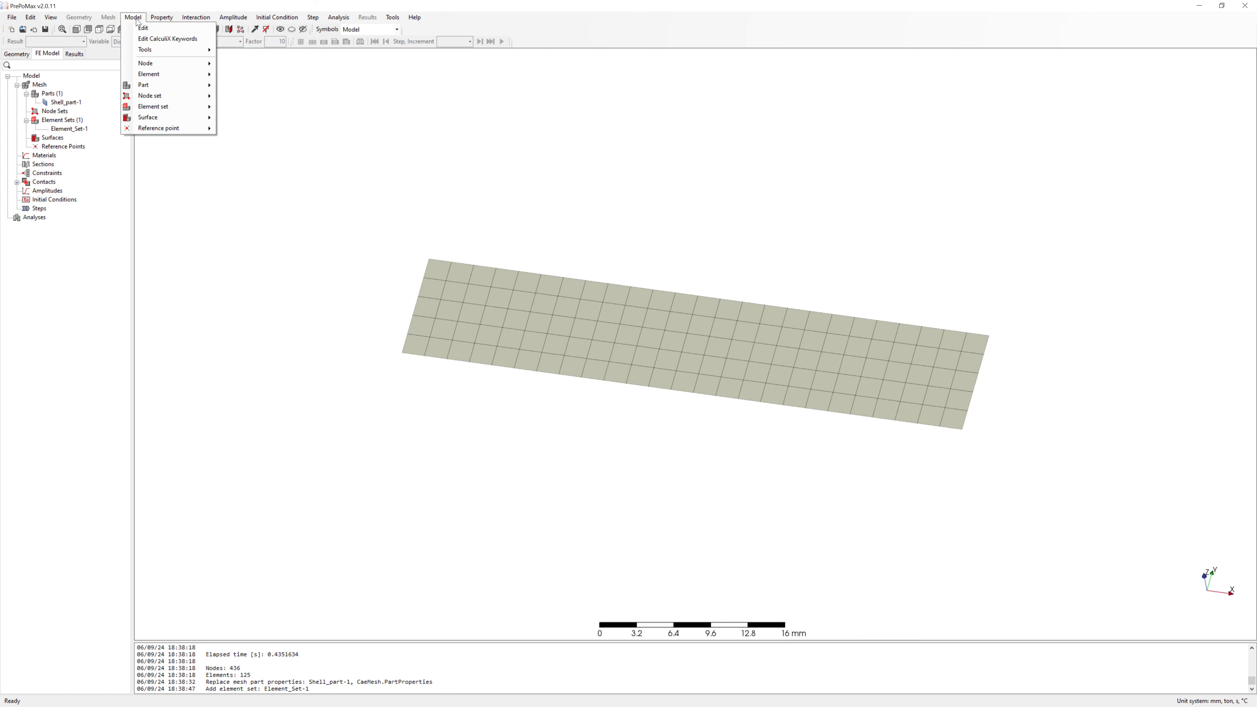
click(183, 40)
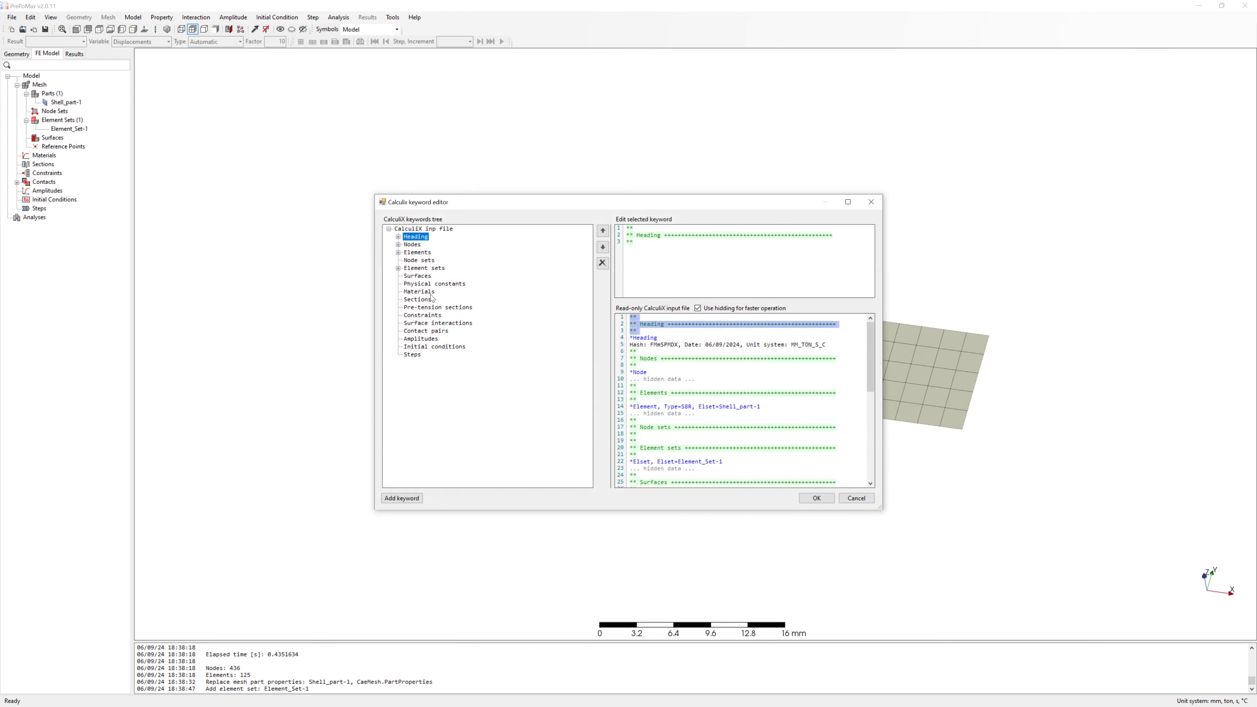
click(429, 293)
click(402, 499)
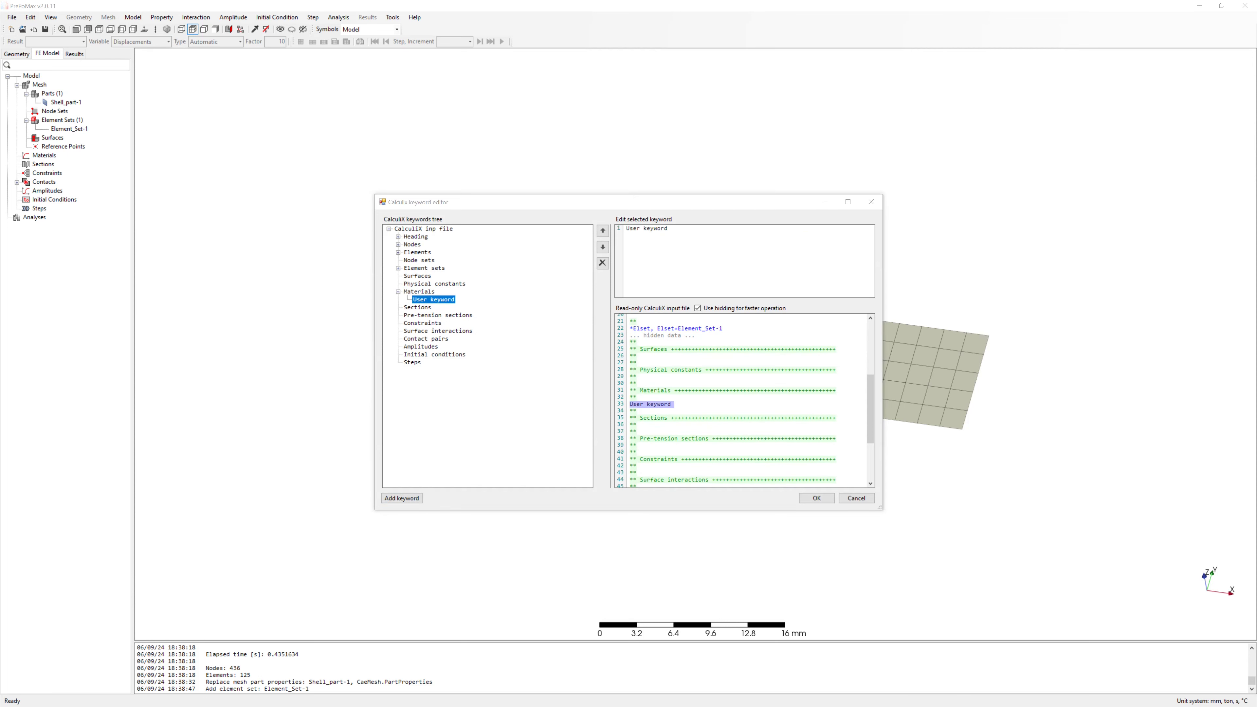
click(829, 238)
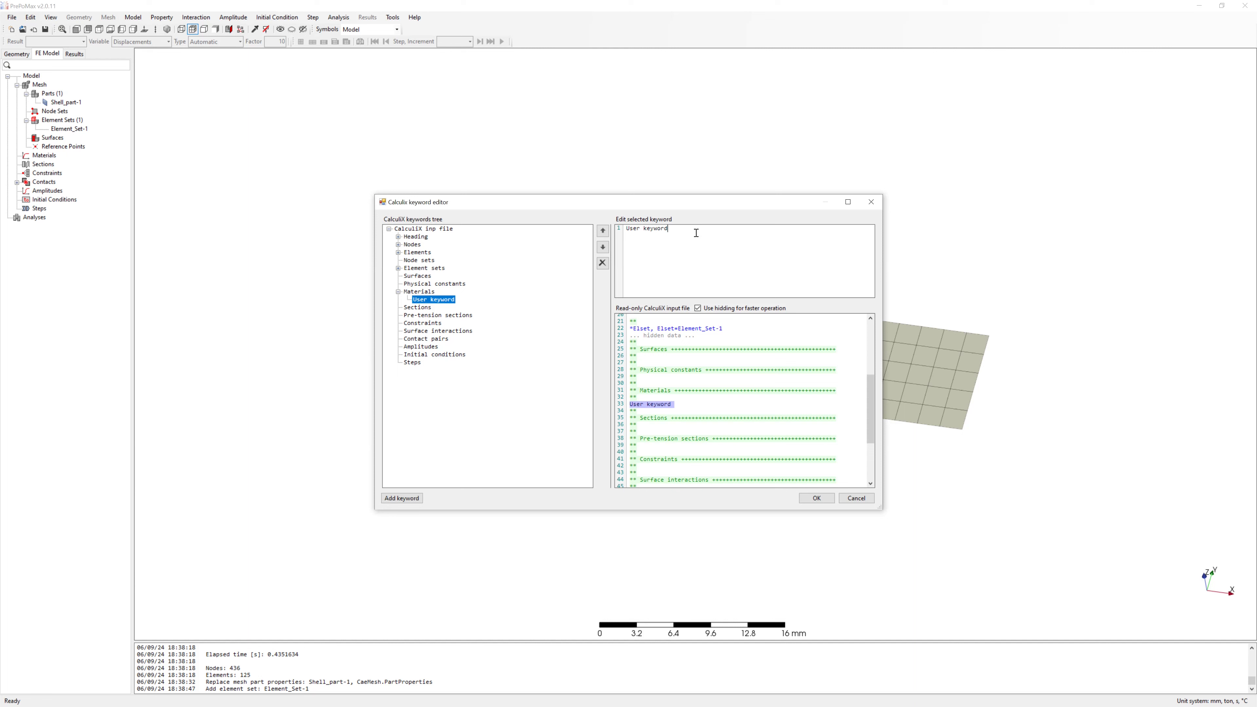
drag(681, 233, 624, 232)
key(ctrl+v)
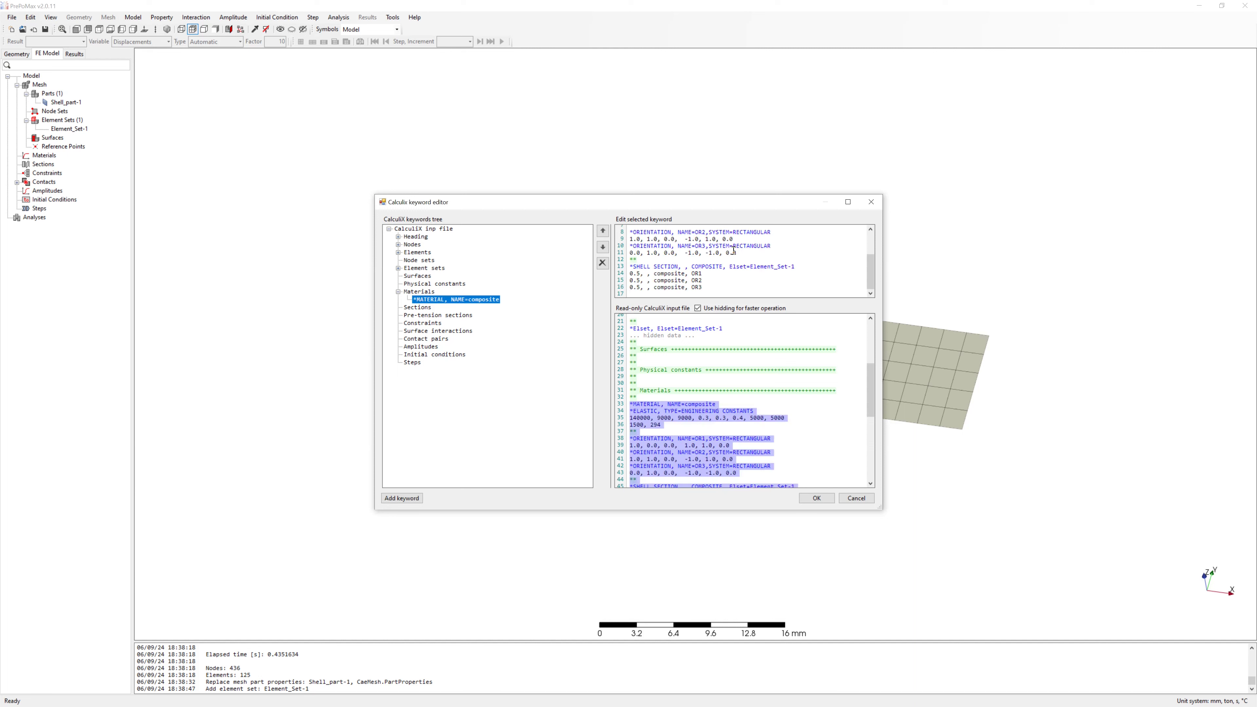
scroll(716, 374, down, 2)
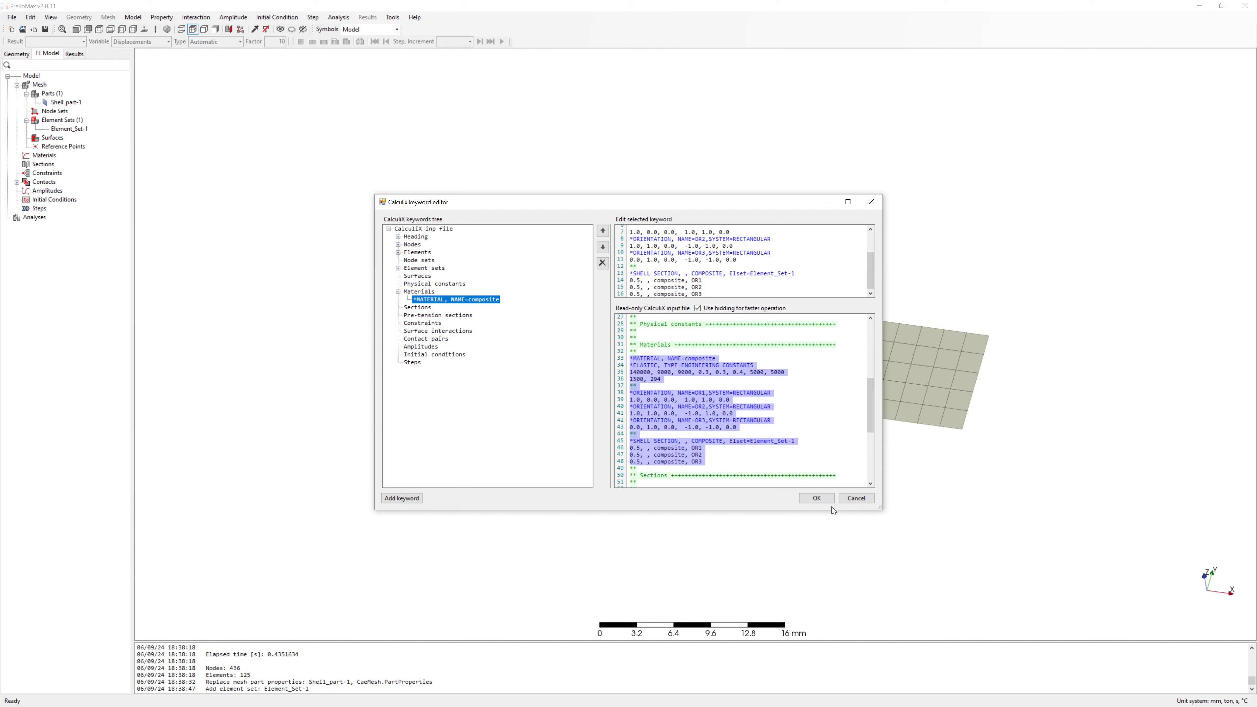
click(817, 498)
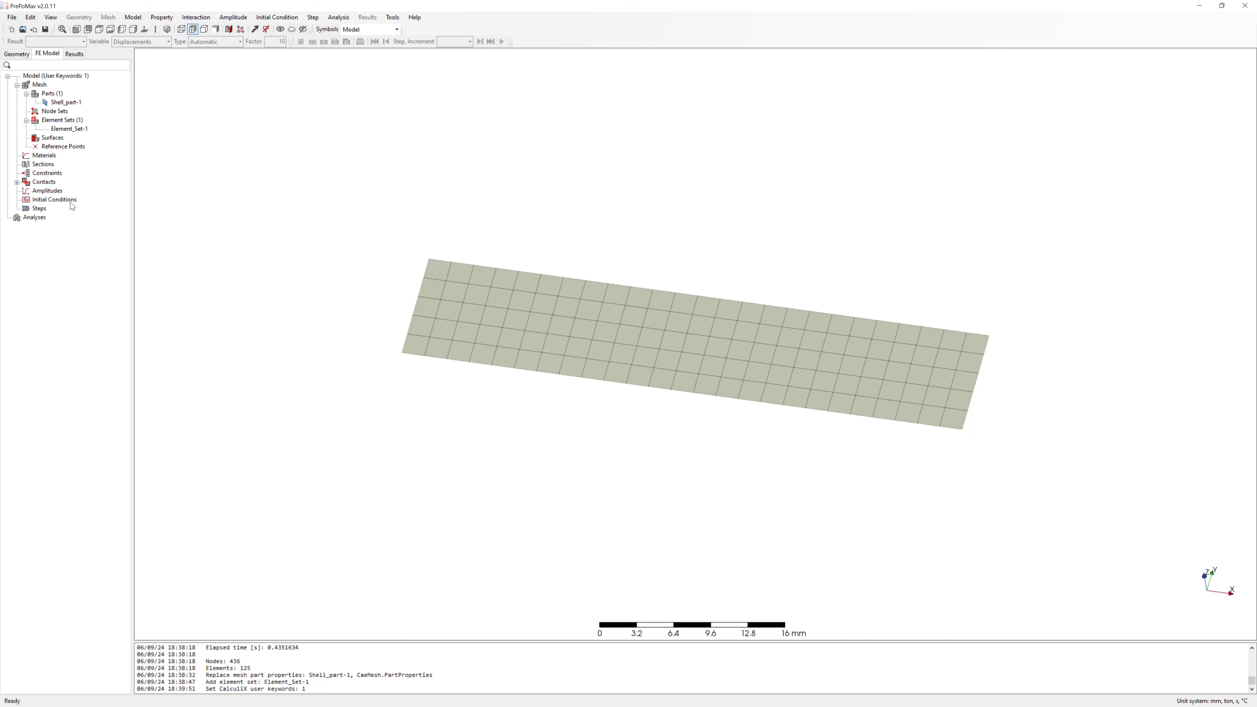
Create the static step Step-1, then begin a new boundary condition in it.
right_click(44, 210)
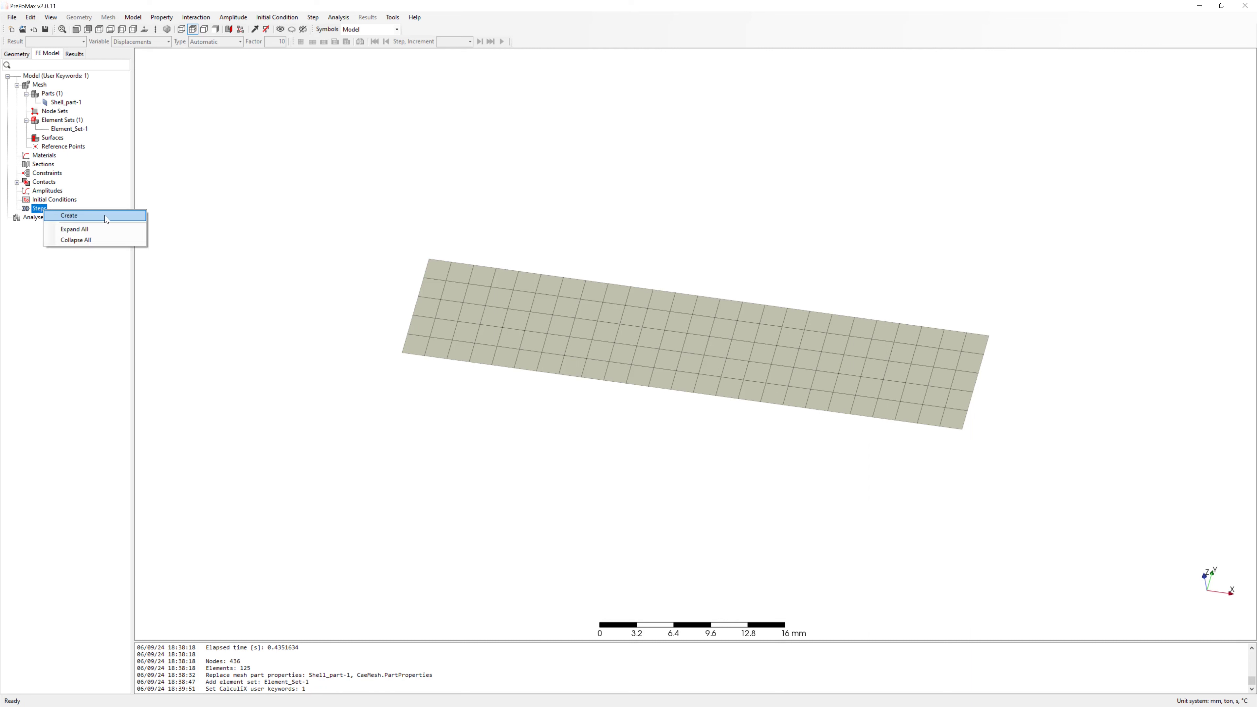
click(69, 216)
click(197, 193)
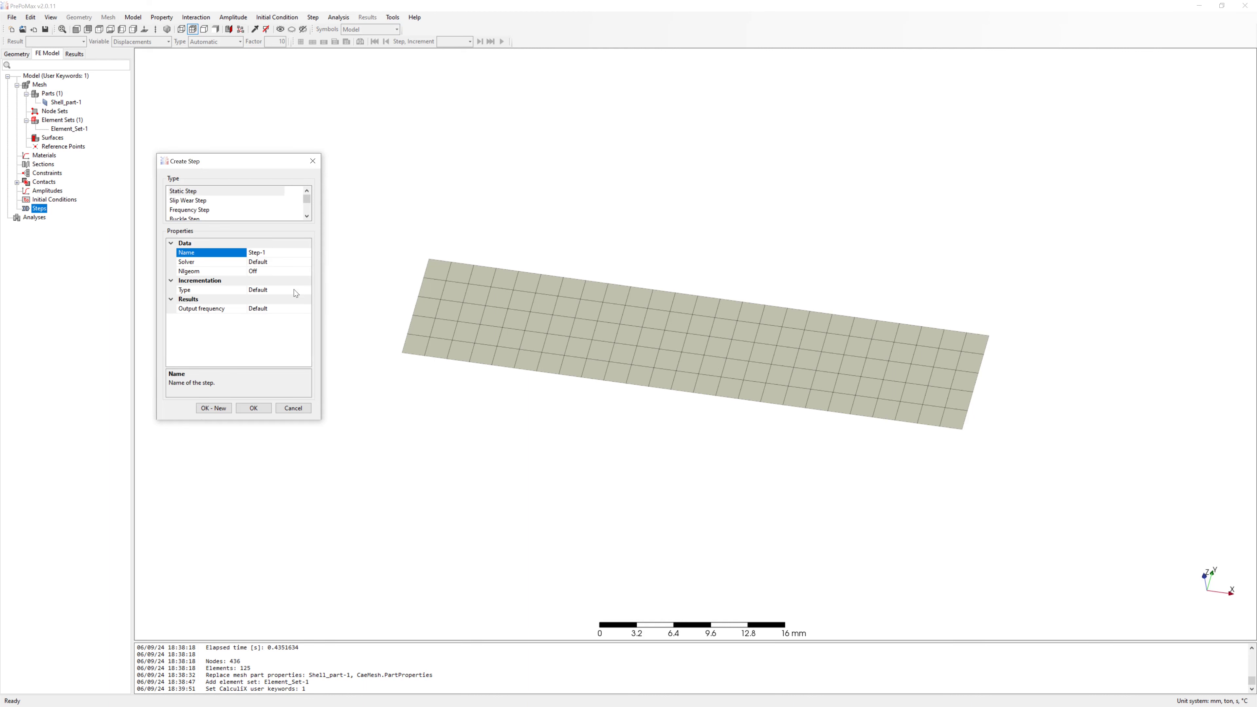
click(256, 409)
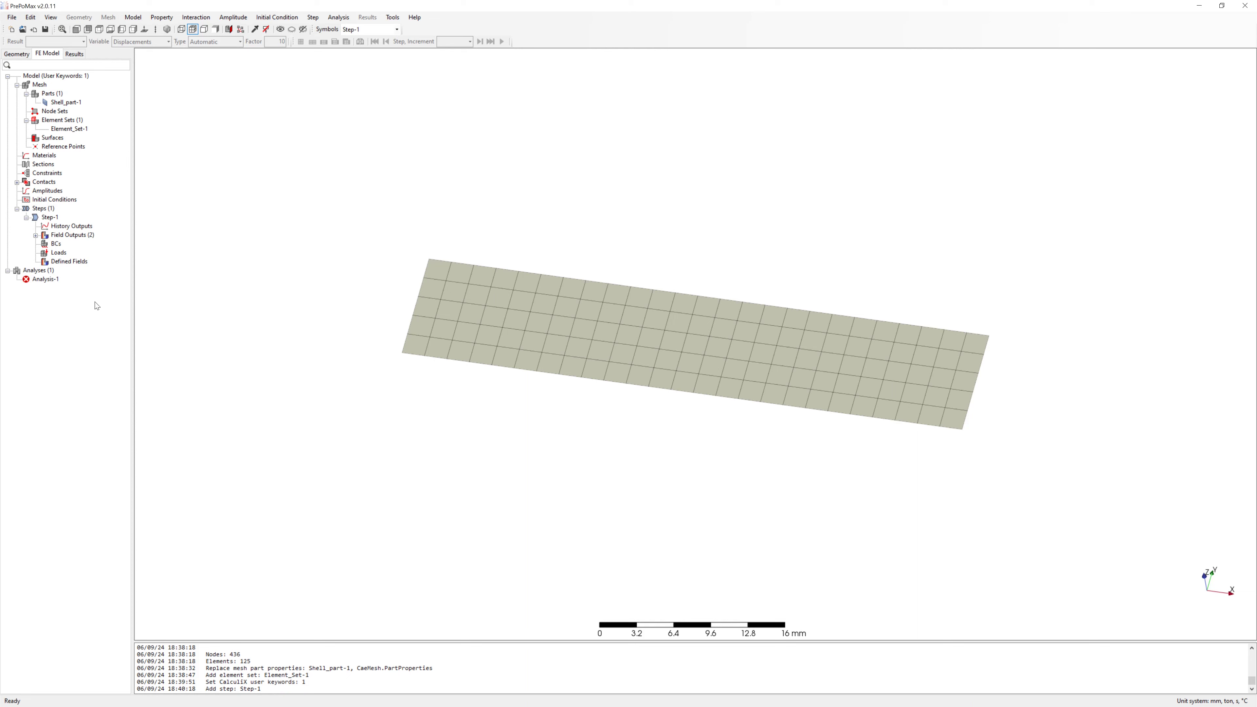
click(57, 245)
drag(655, 399, 193, 289)
Clamp the strip's left edge with a Fixed boundary condition, picking the edge by edge angle.
right_click(55, 245)
click(74, 250)
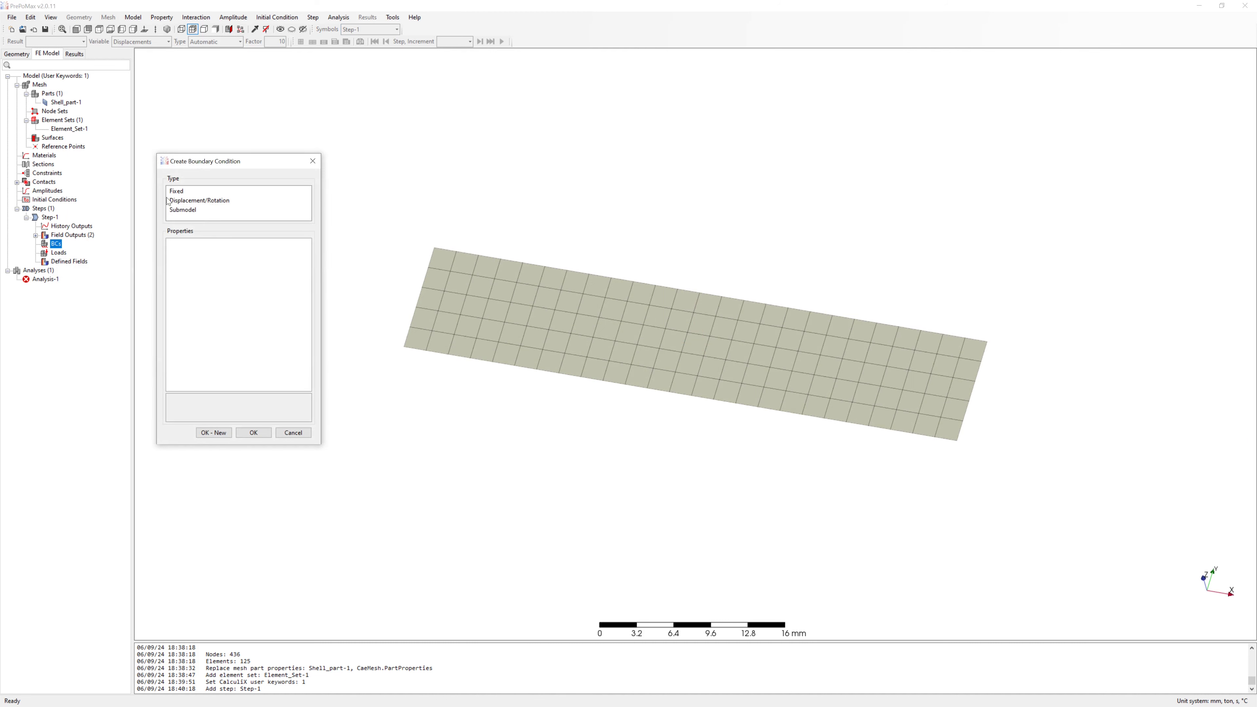
click(176, 192)
click(331, 213)
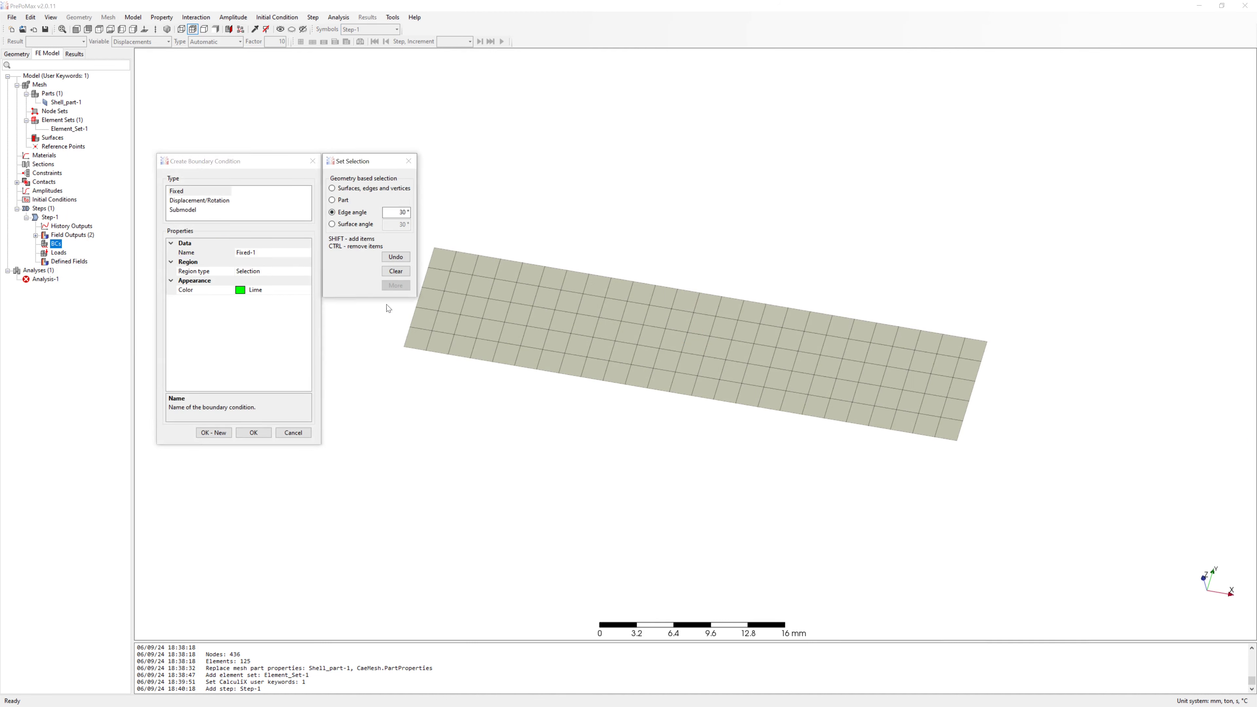
click(413, 315)
click(254, 433)
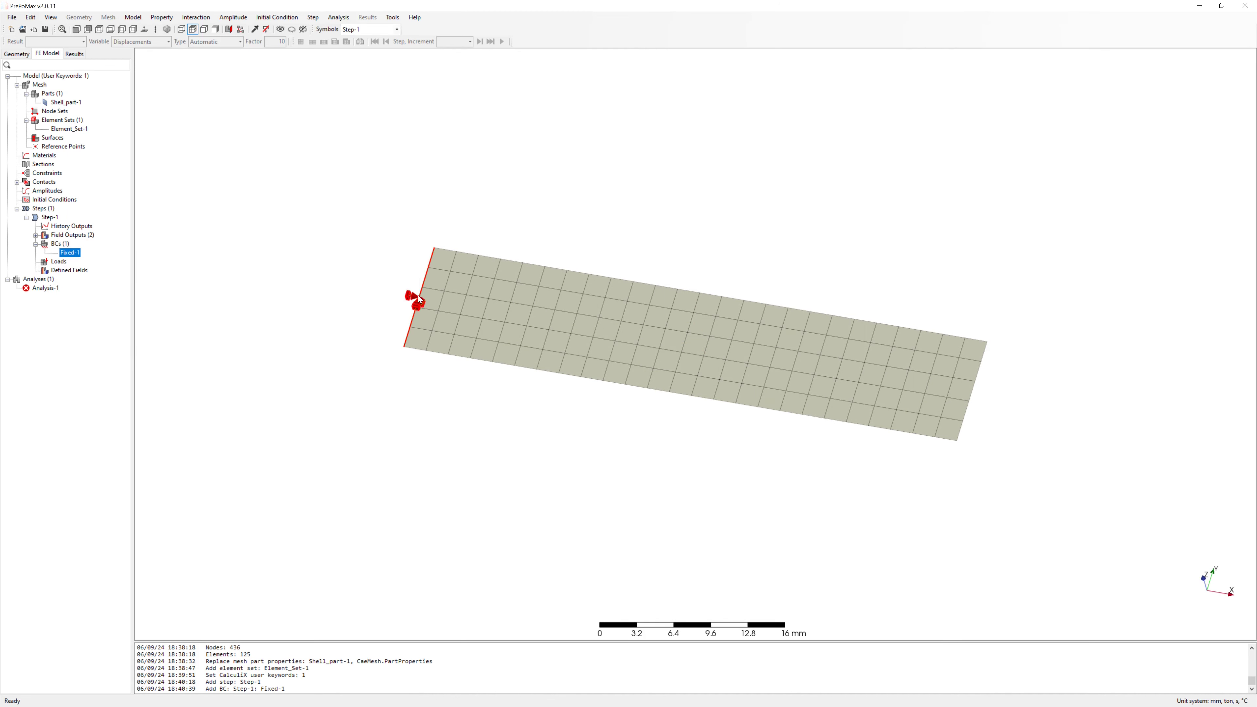
mouse_move(460, 317)
mouse_down()
mouse_move(467, 334)
mouse_move(679, 463)
mouse_move(675, 317)
mouse_move(399, 242)
mouse_up()
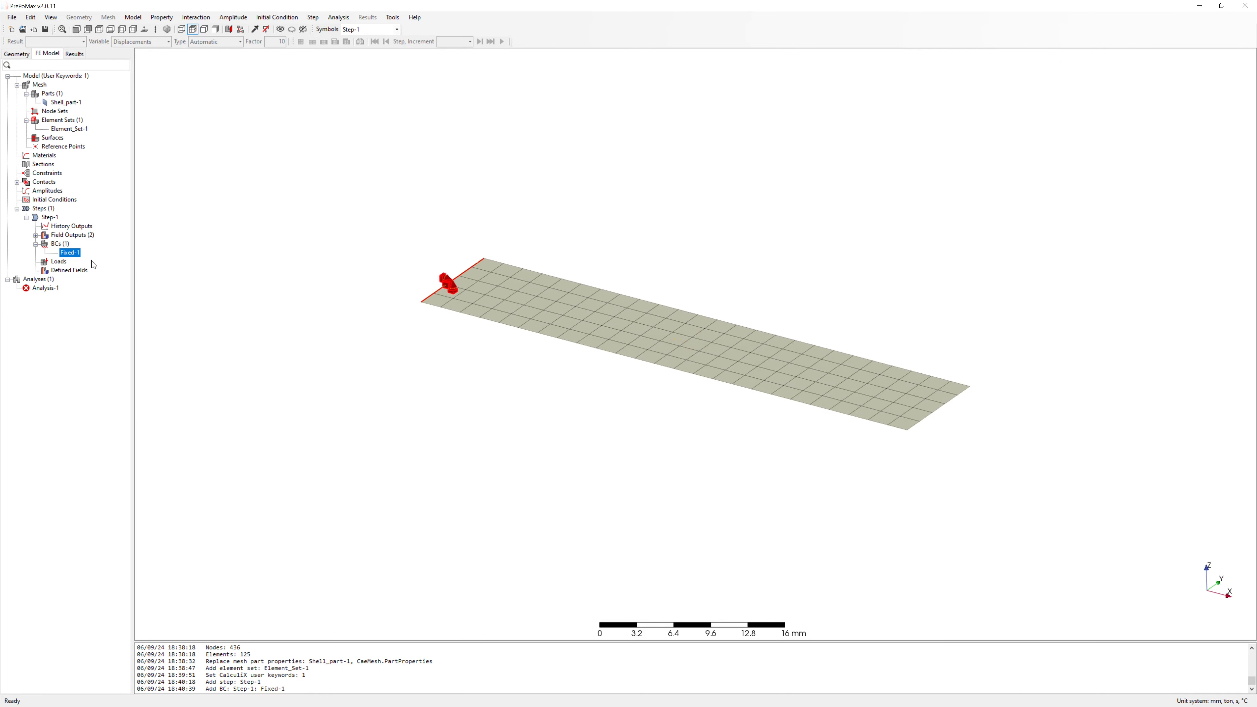
Apply Concentrated_Force-1 with an F3 component to the strip's right end edge.
double_click(58, 262)
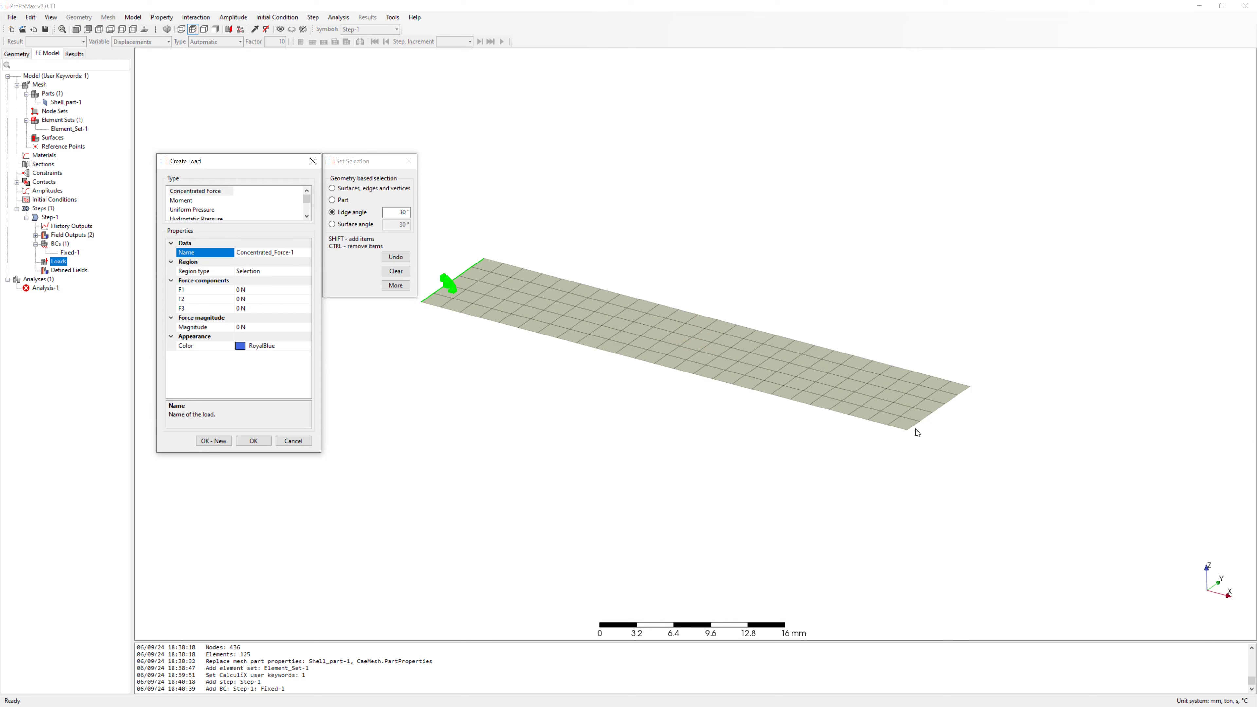
click(951, 404)
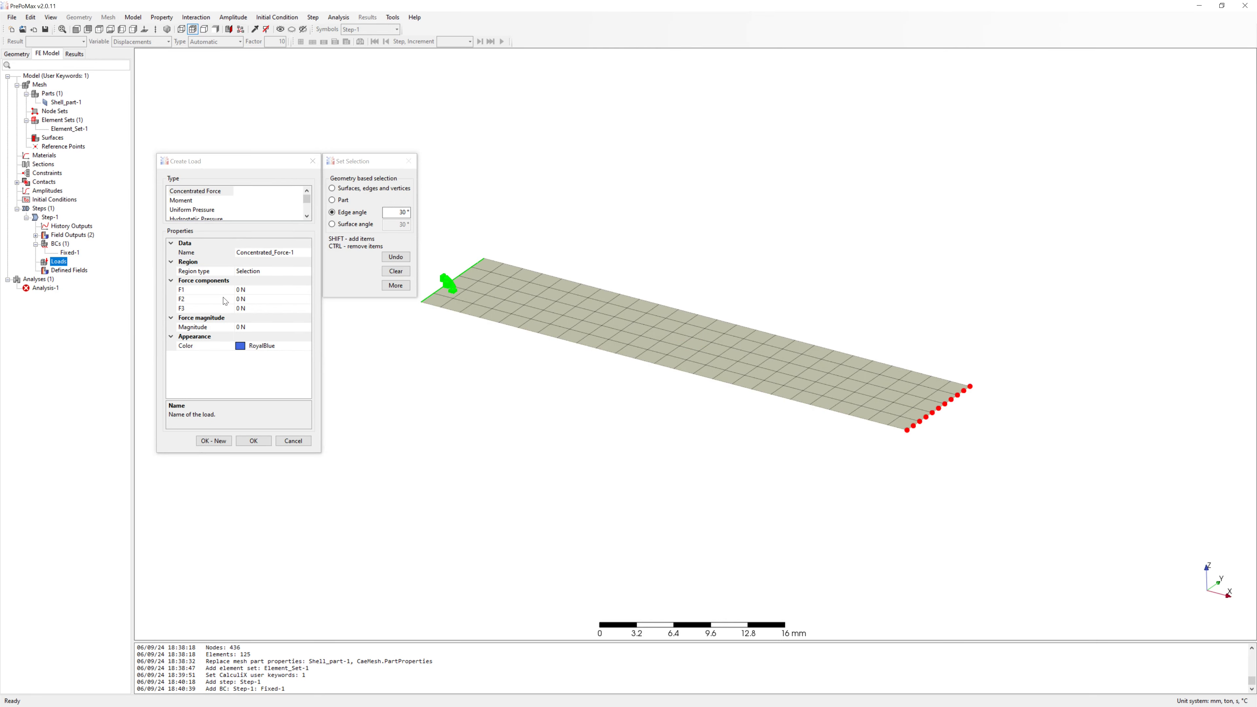
click(238, 308)
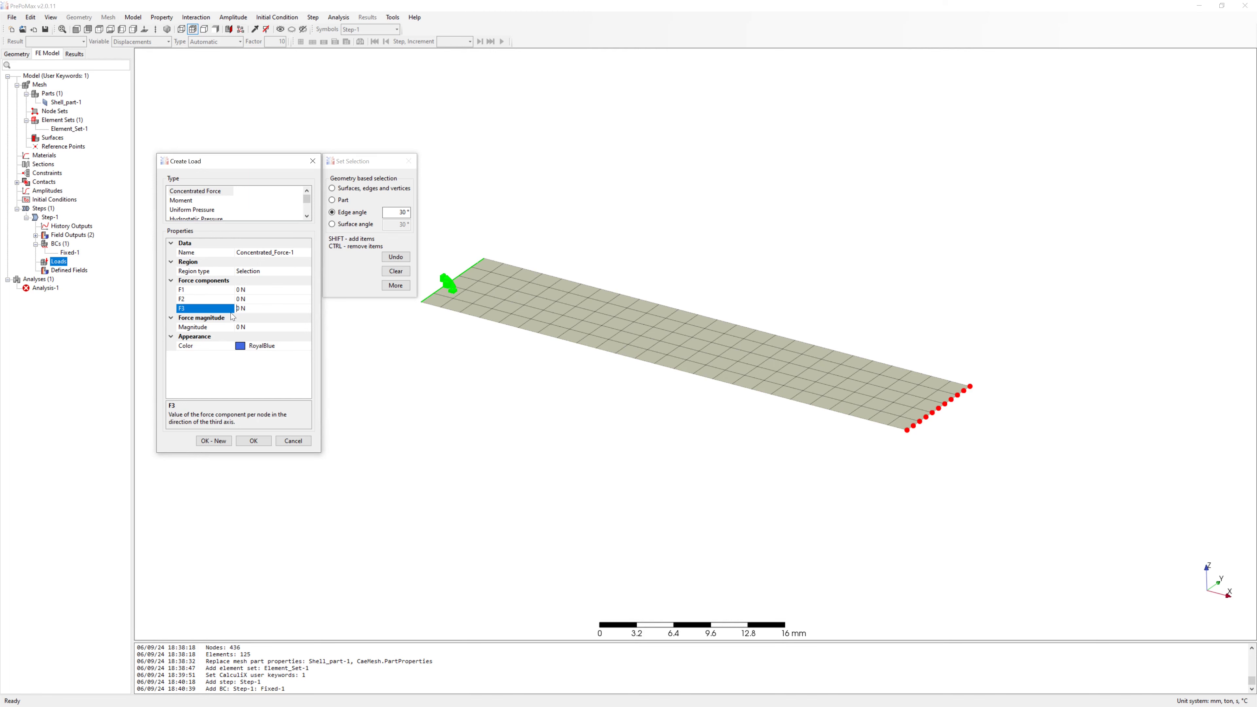
click(253, 441)
drag(648, 494, 163, 317)
Run Analysis-1, overwriting old files and accepting the missing-section warning.
right_click(44, 296)
click(85, 326)
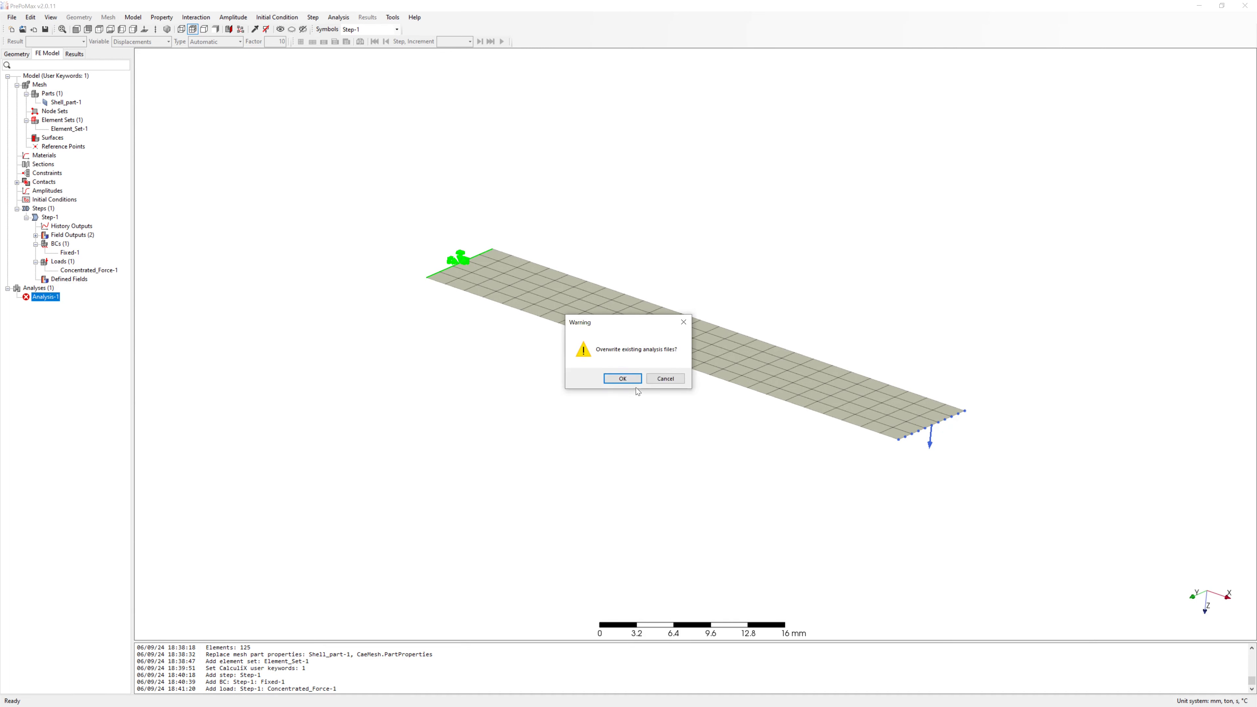
click(635, 387)
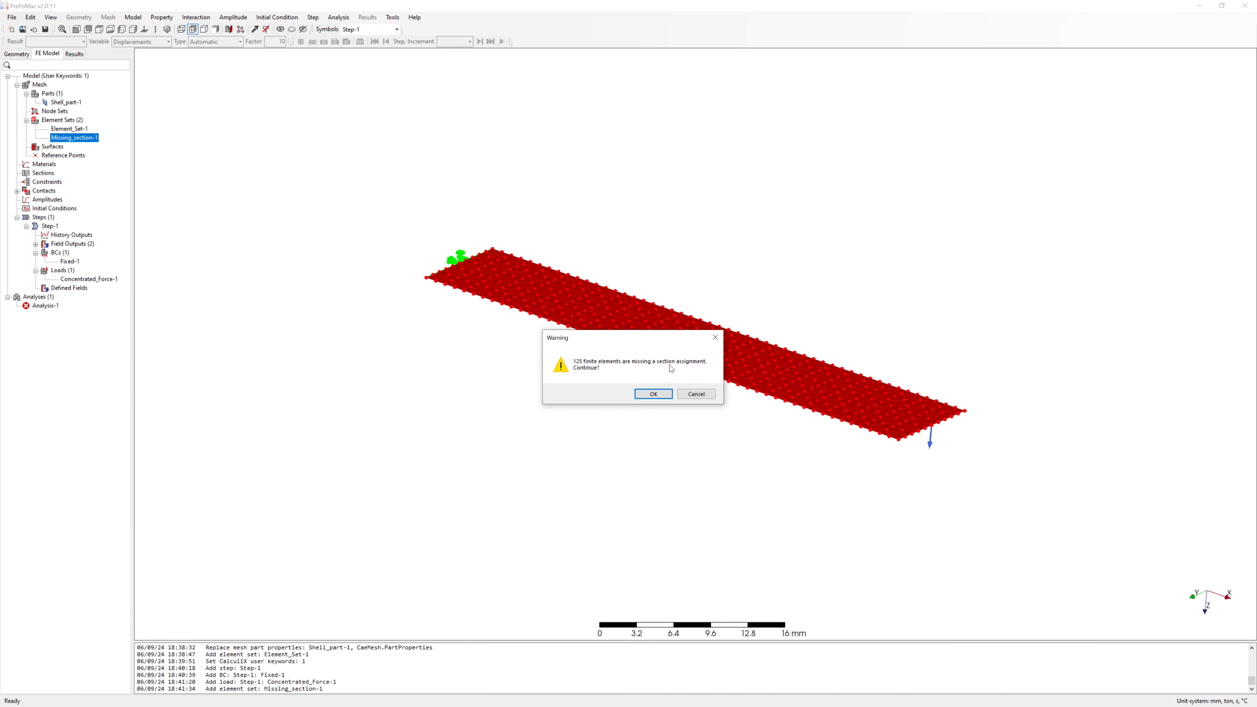
click(652, 394)
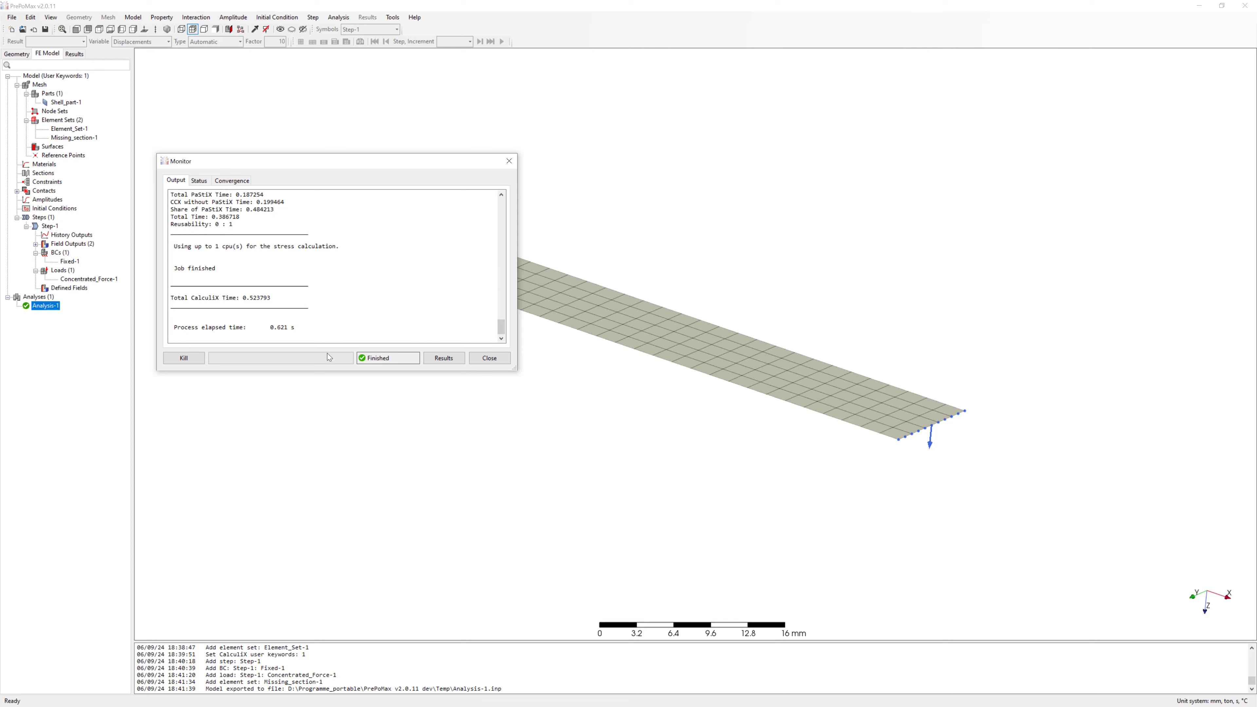
Show Analysis-1's displacement results with deformation scaled to Automatic x 2, viewed from the side.
click(450, 358)
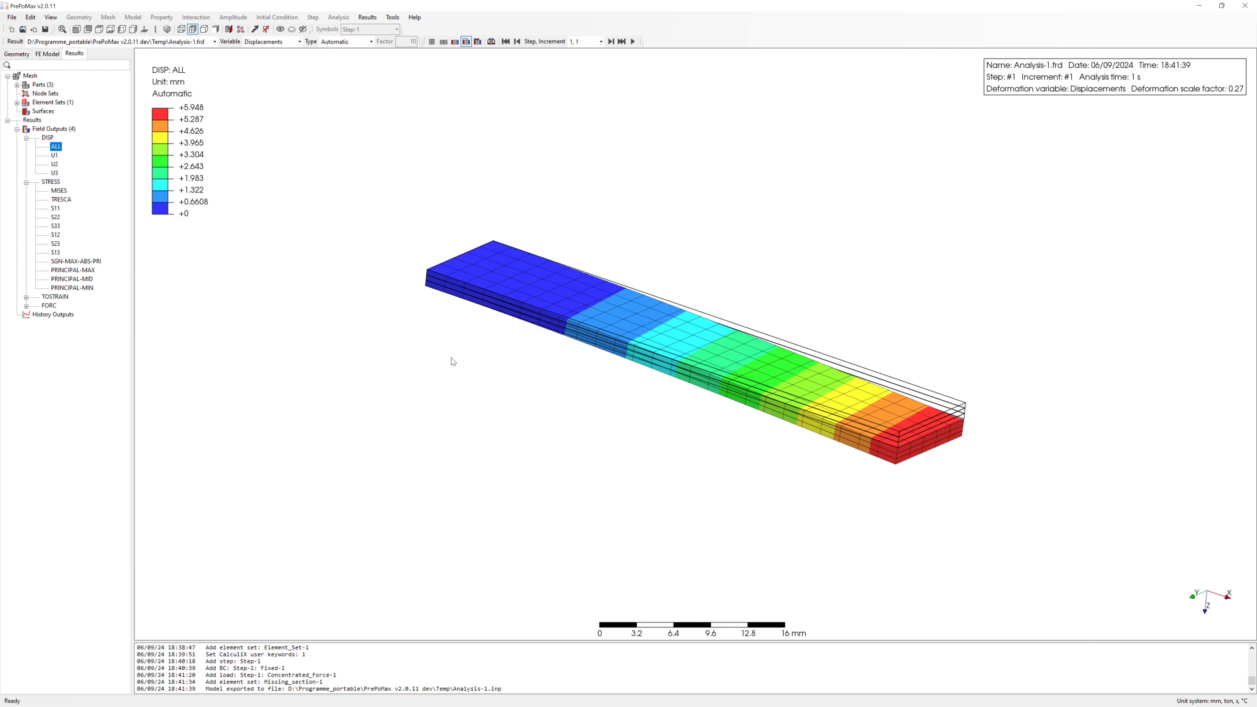
middle_drag(449, 359, 772, 401)
click(371, 42)
click(364, 89)
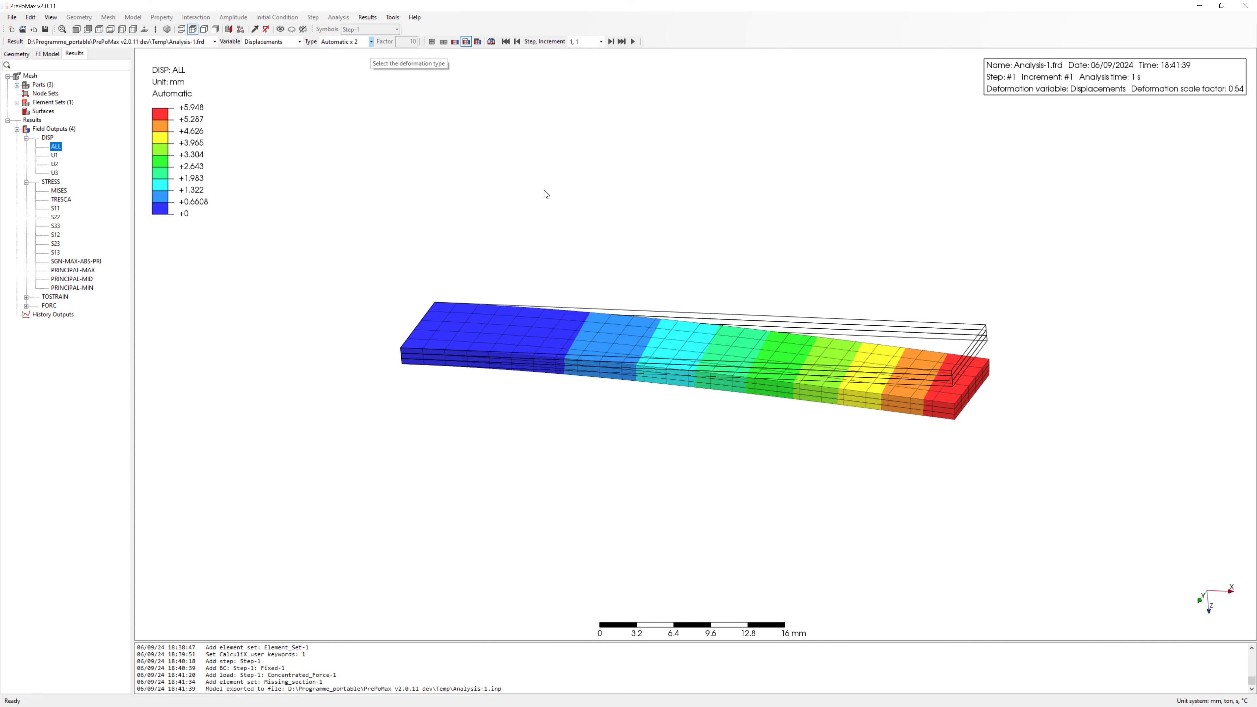
middle_drag(545, 193, 755, 431)
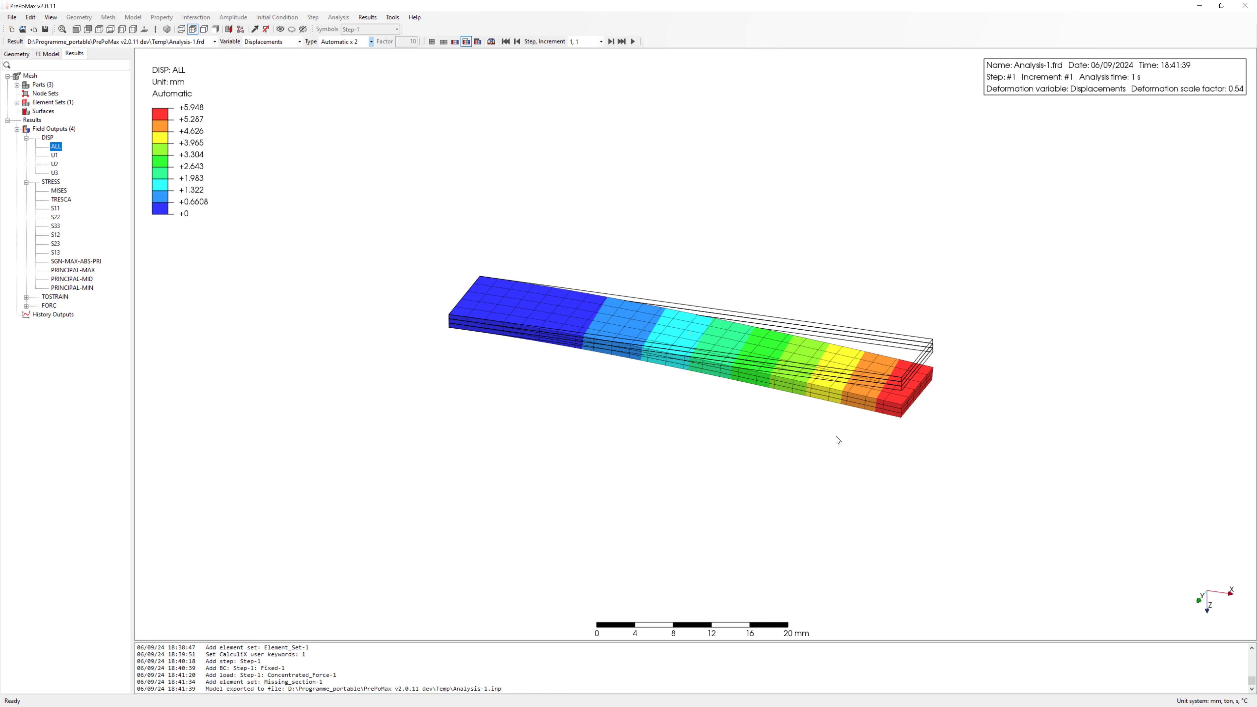
Duplicate the three 0.5 OR1–OR3 layer lines in the shell section keywords, giving six plies.
click(47, 54)
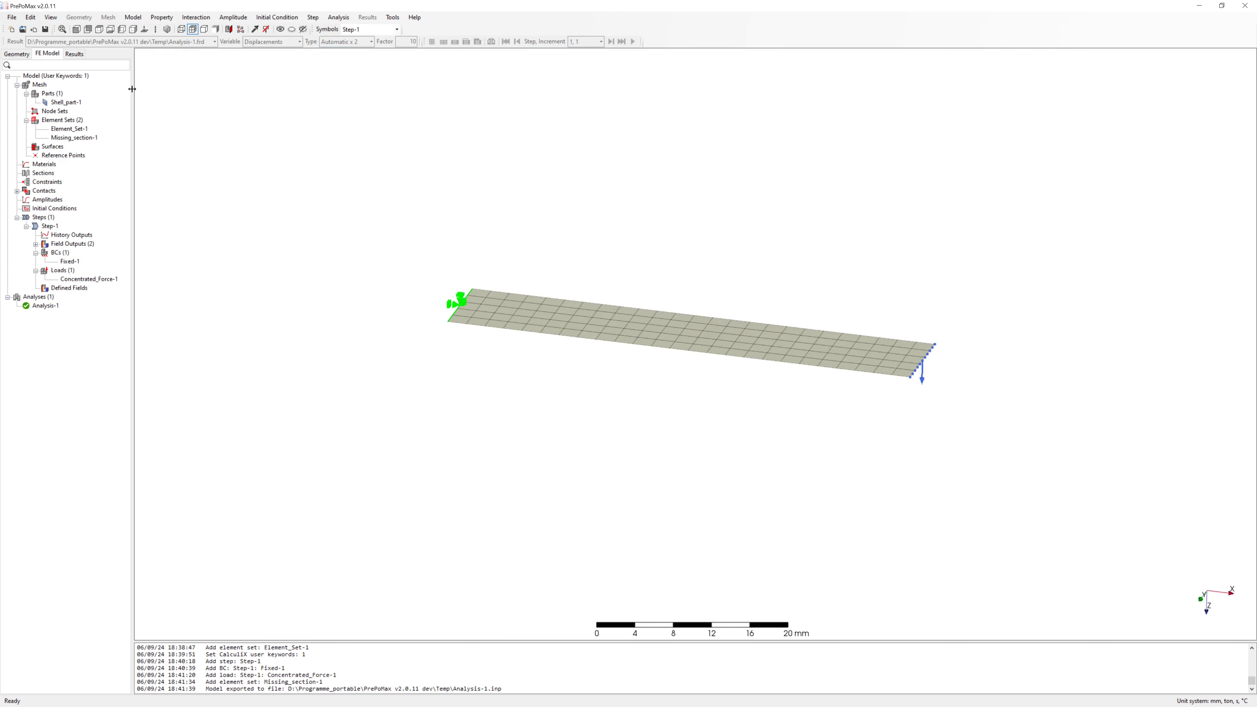
click(133, 17)
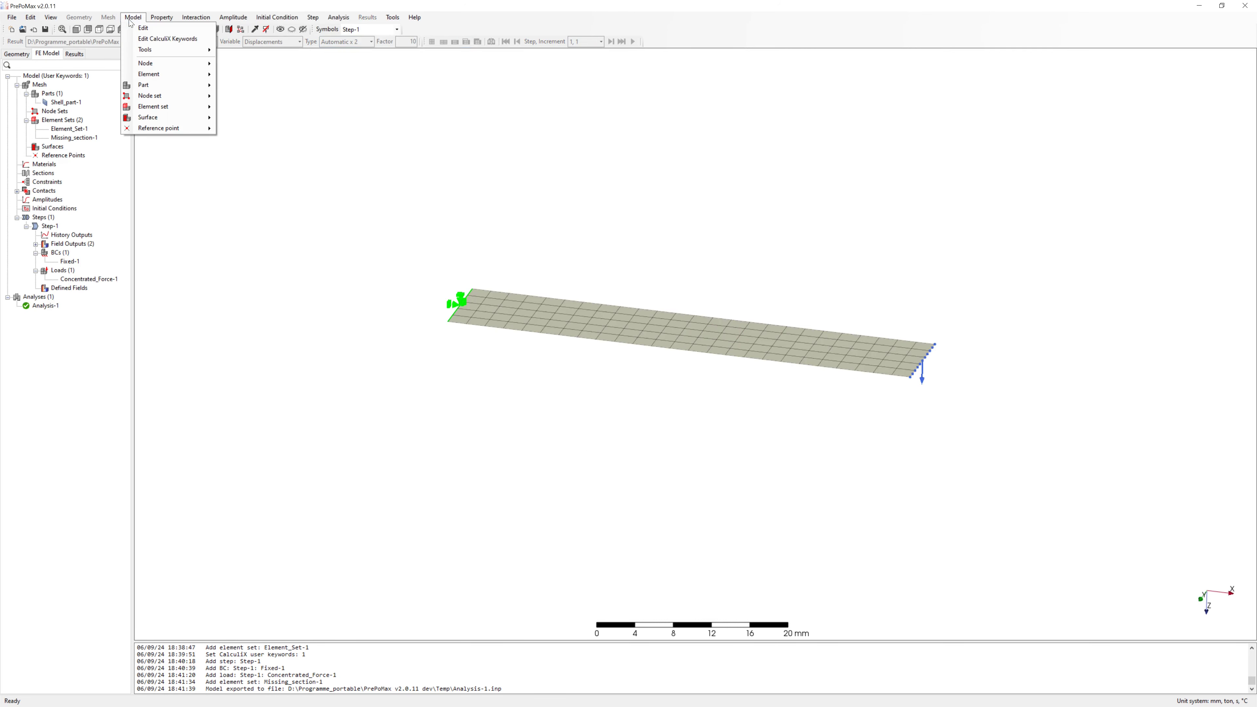
click(168, 38)
scroll(723, 264, down, 2)
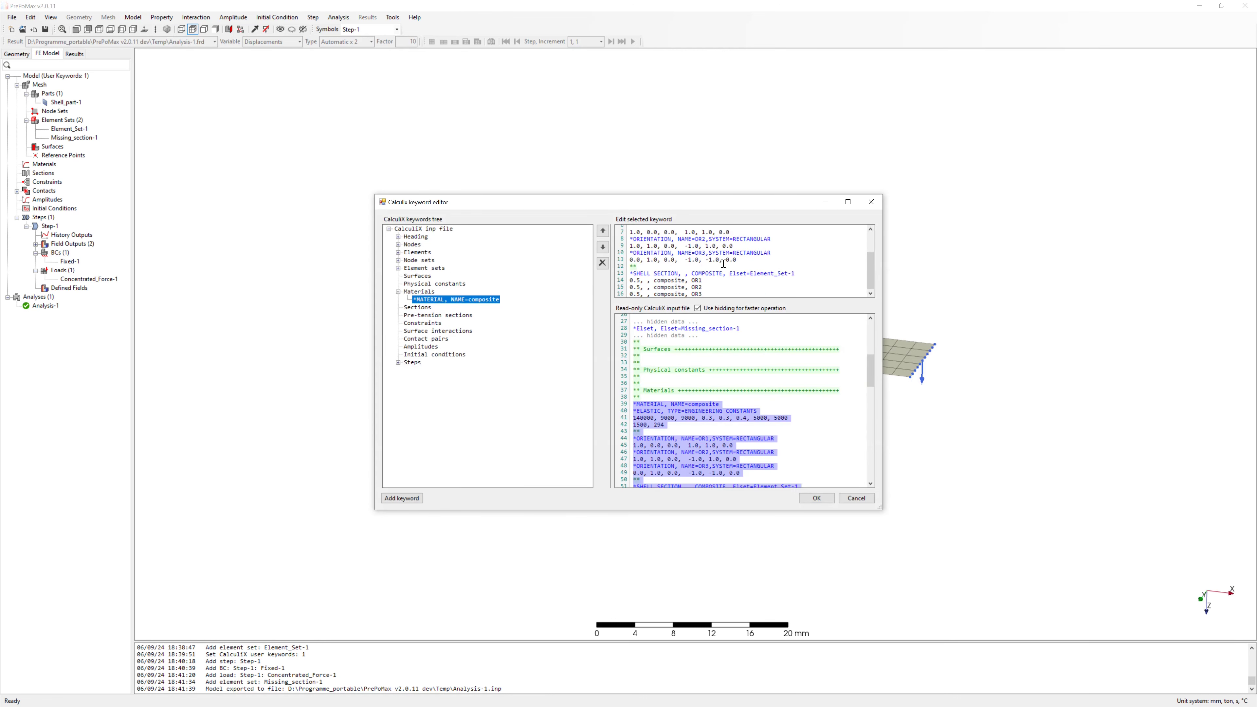
drag(719, 290, 650, 277)
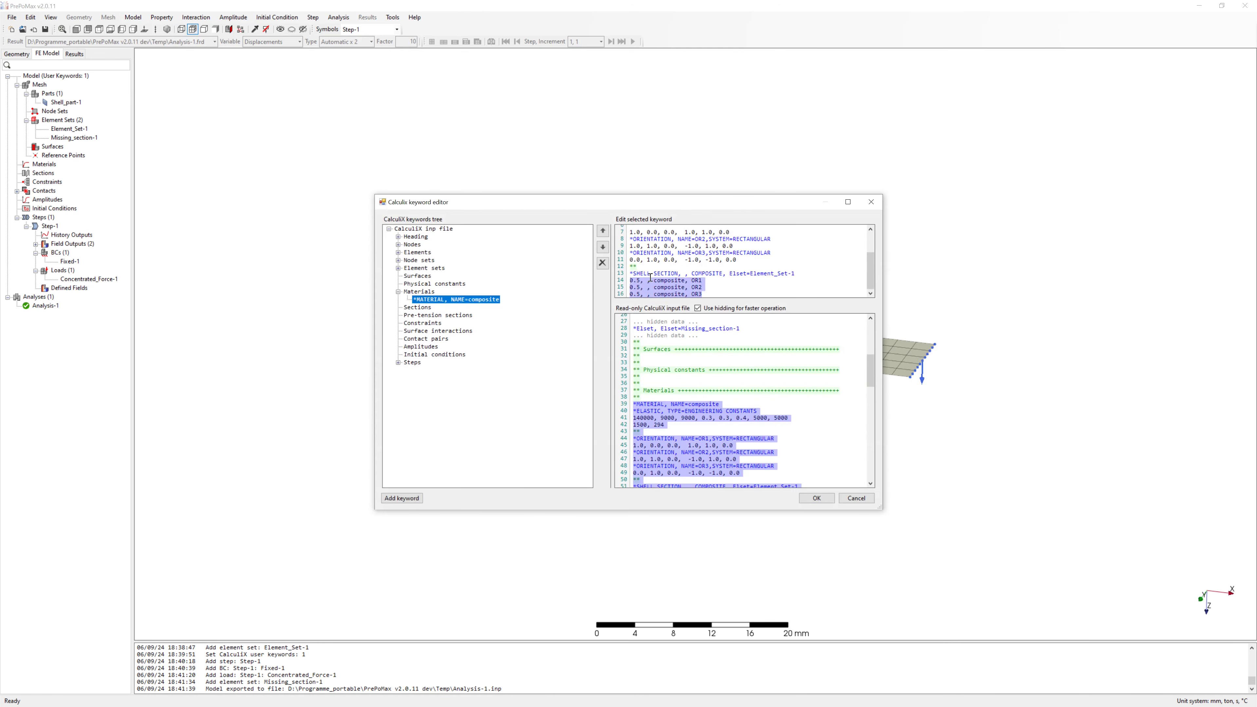
key(ctrl+c)
click(702, 292)
key(Return)
key(ctrl+v)
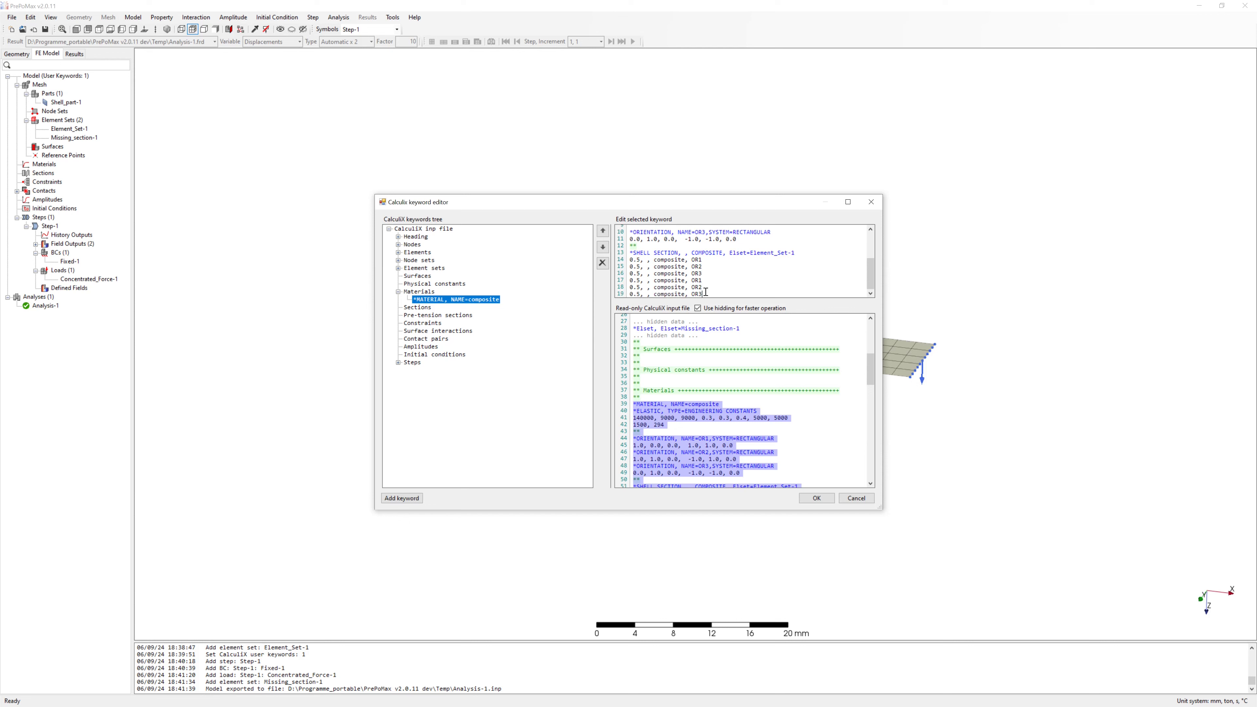
scroll(705, 292, down, 1)
click(817, 499)
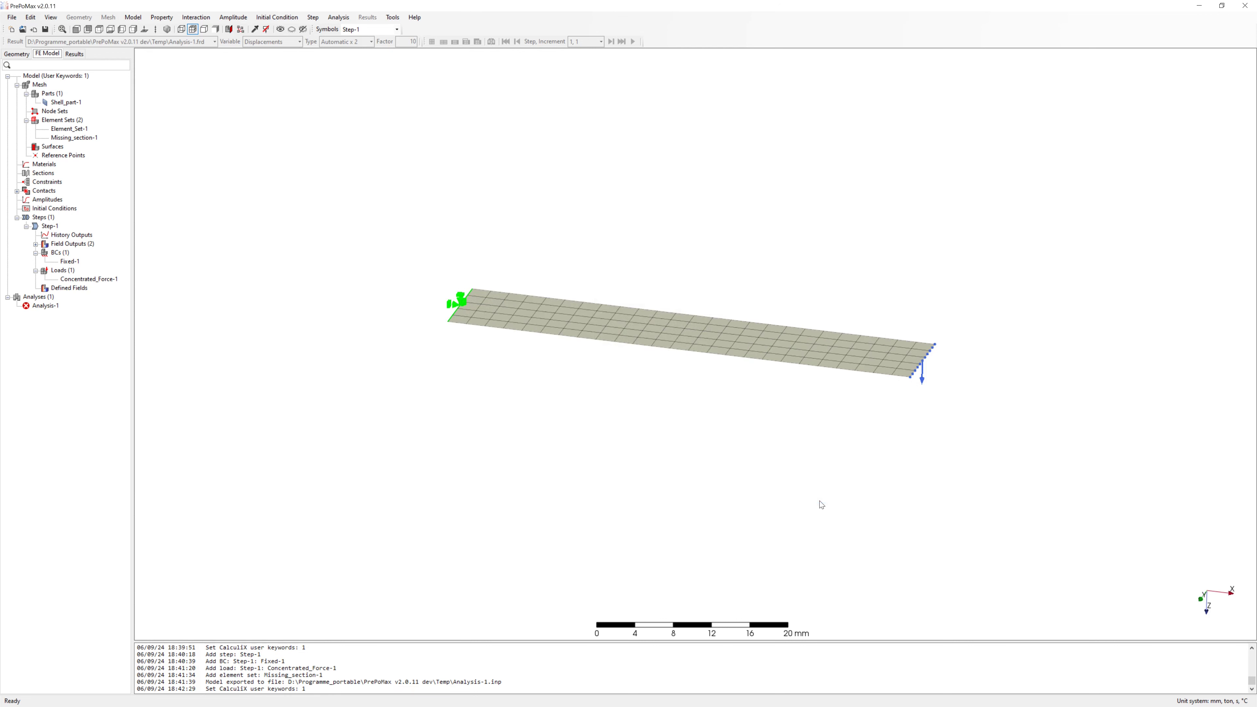
Rerun Analysis-1 and view the thicker laminate's displacements, peaking at 0.1215 mm.
right_click(49, 306)
click(89, 342)
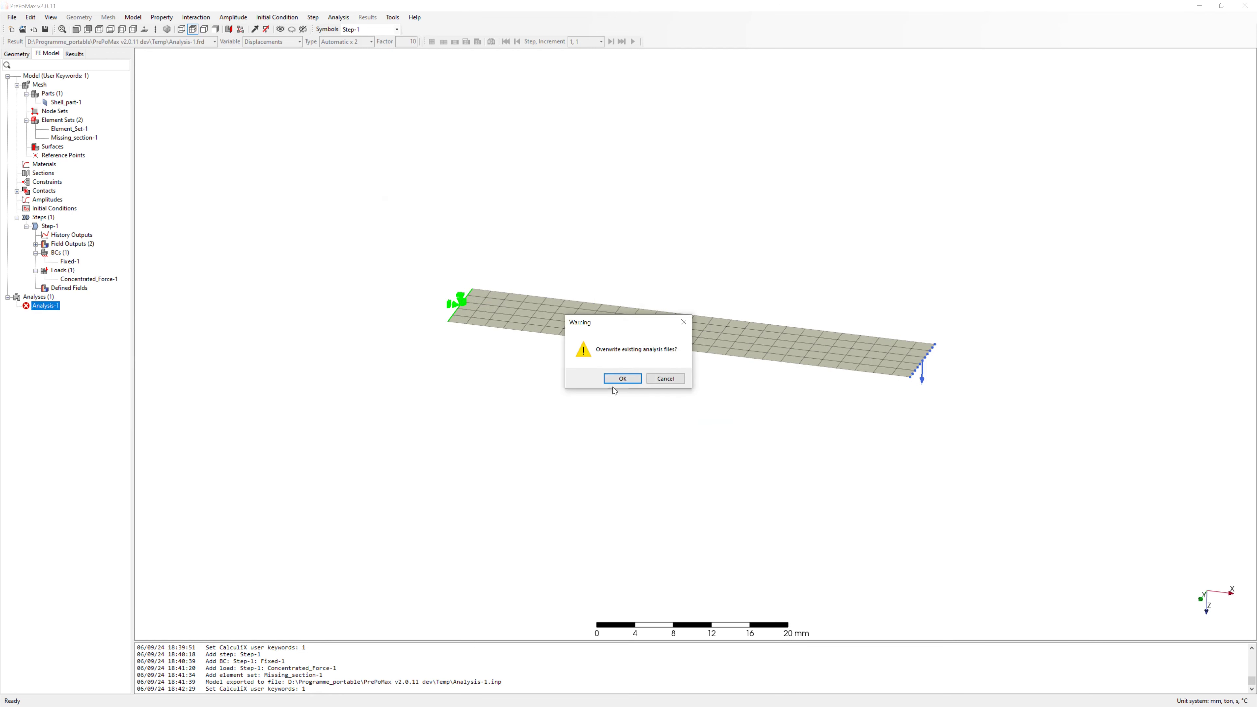
click(622, 378)
click(651, 394)
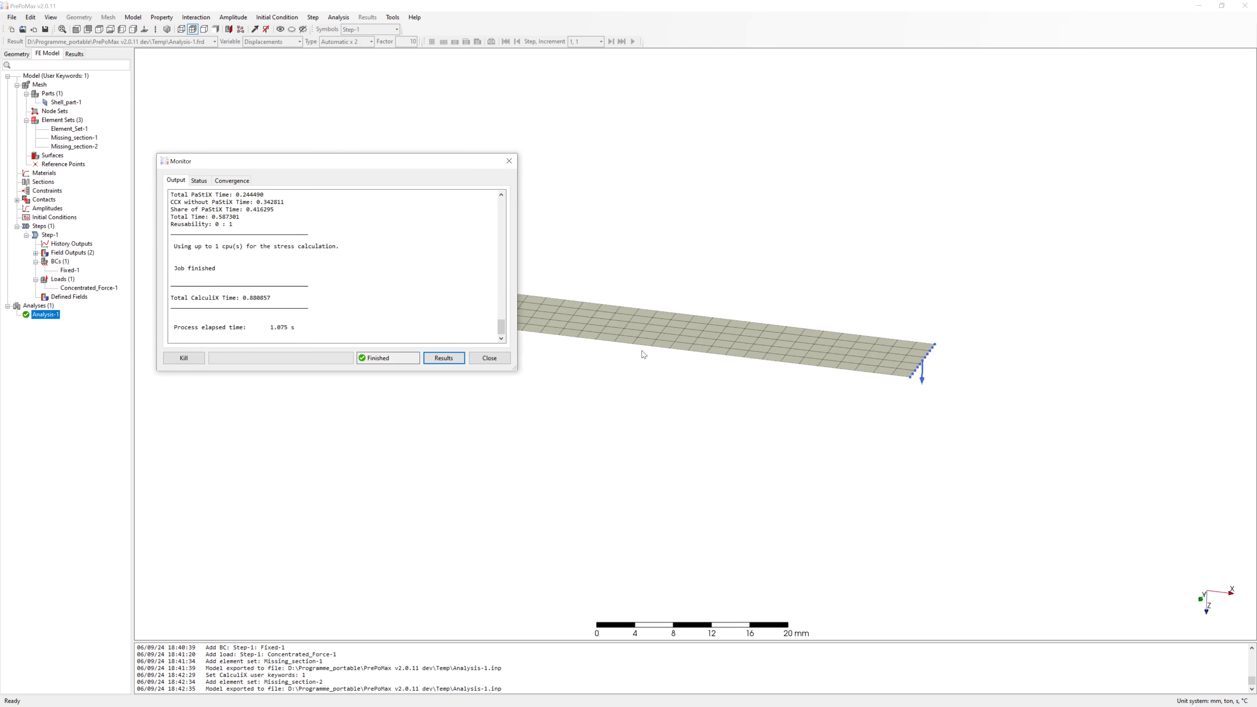
click(443, 357)
middle_drag(586, 332, 670, 281)
scroll(996, 400, up, 2)
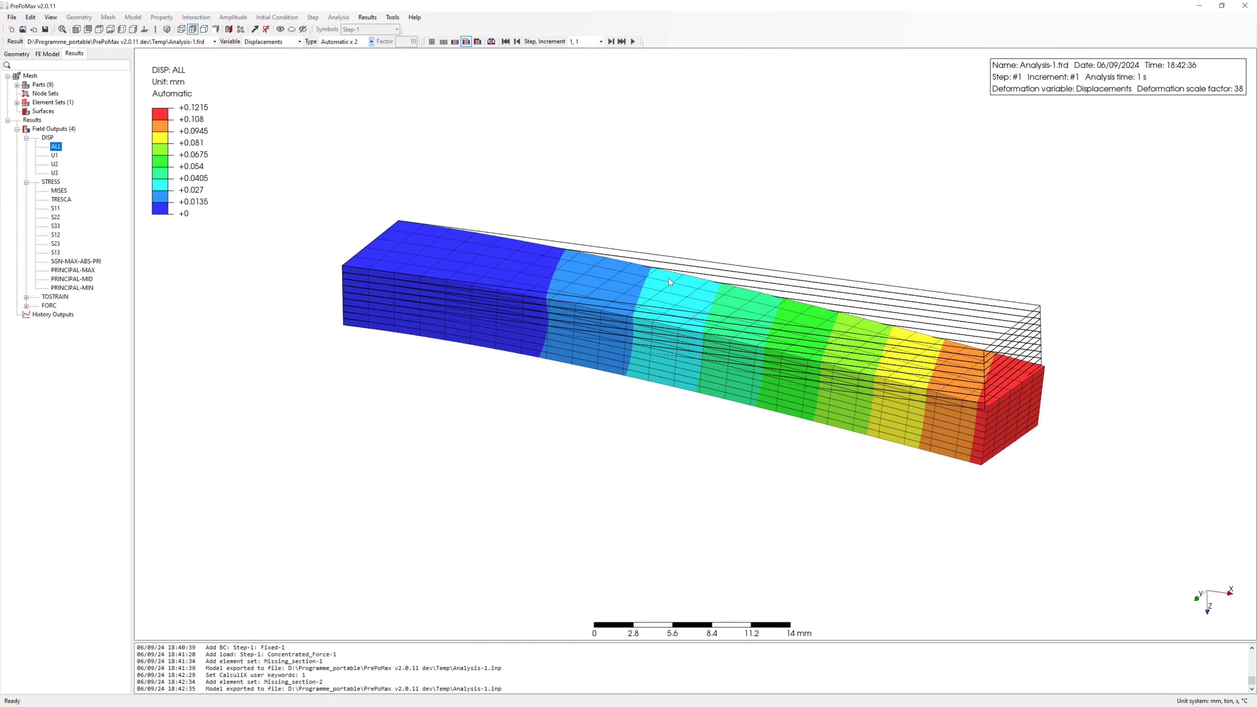
Display the von Mises stress contour (0.1421 to 45.65 MPa) and rotate the strip to inspect it.
click(59, 191)
middle_drag(307, 272, 783, 236)
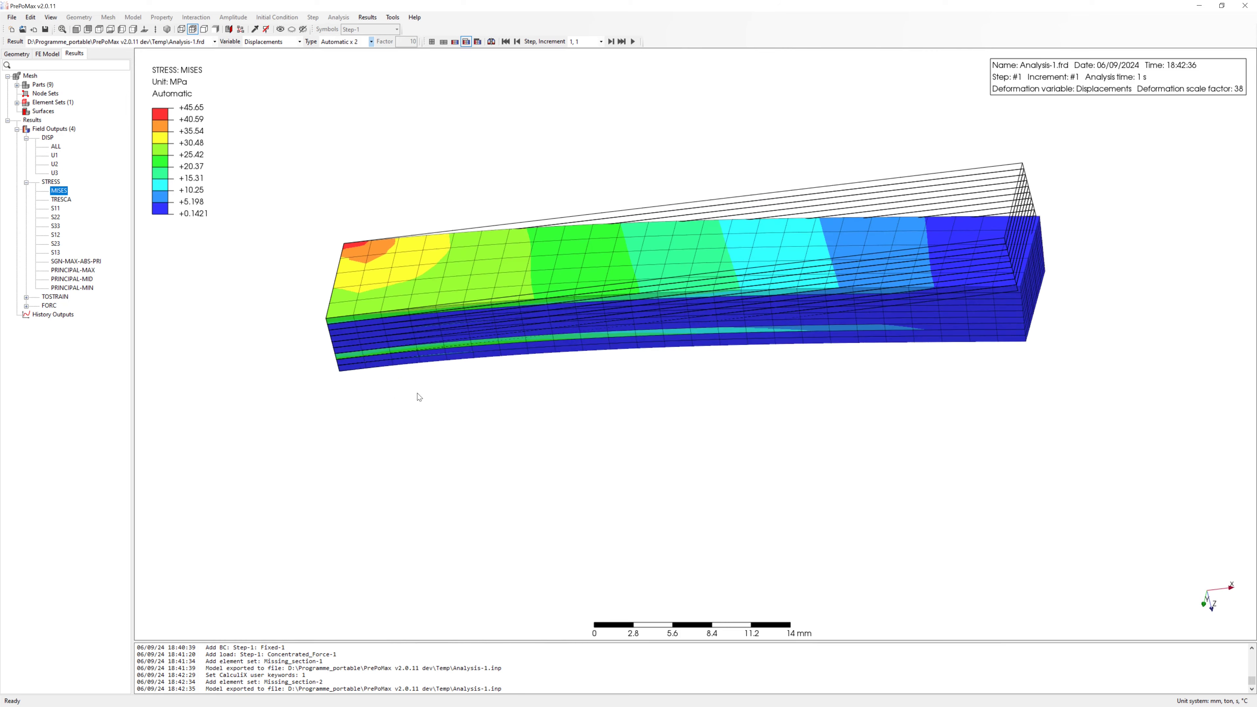